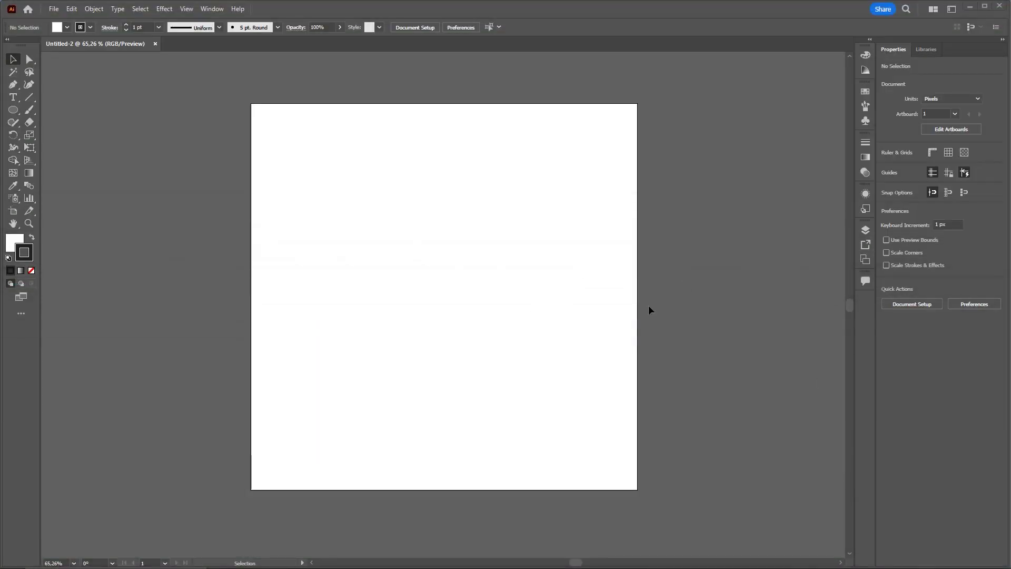
# - Check the workspace list and close it unchanged
pyautogui.press('ctrl')
pyautogui.click(952, 9)
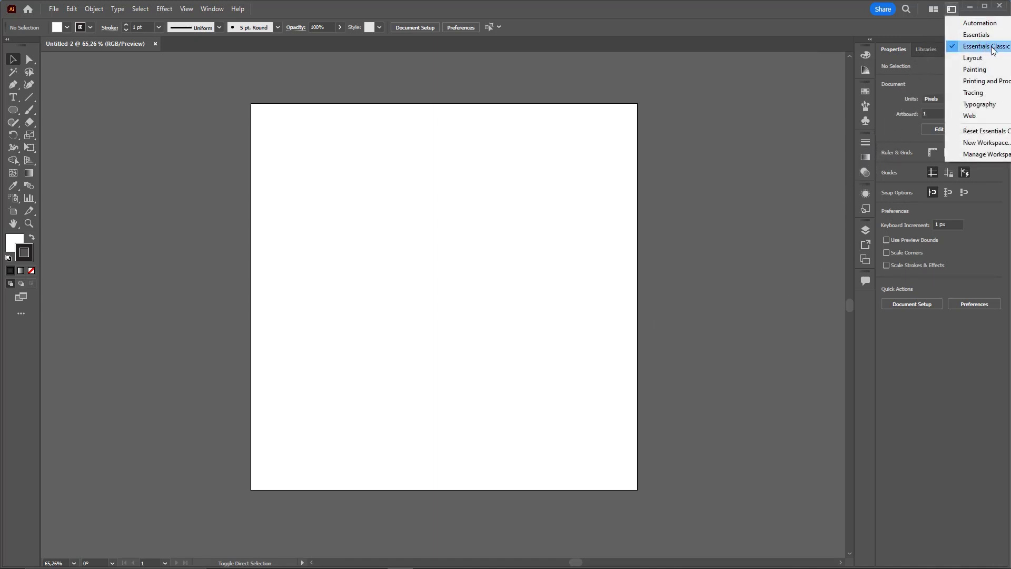
pyautogui.click(667, 153)
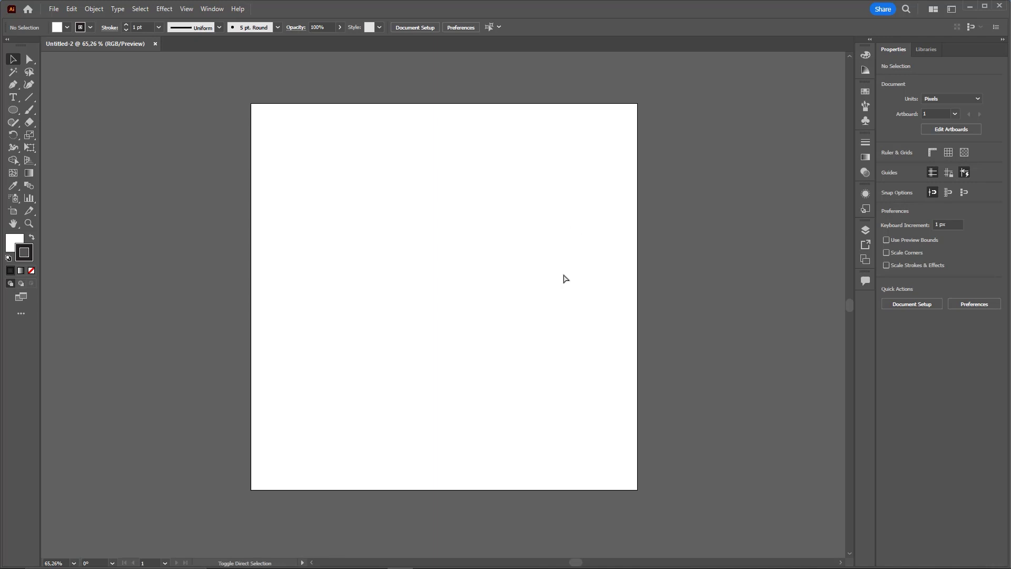
# - Draw a circle about 453 px across near the artboard centre with the Ellipse tool
pyautogui.moveTo(208, 225); pyautogui.dragTo(24, 116)
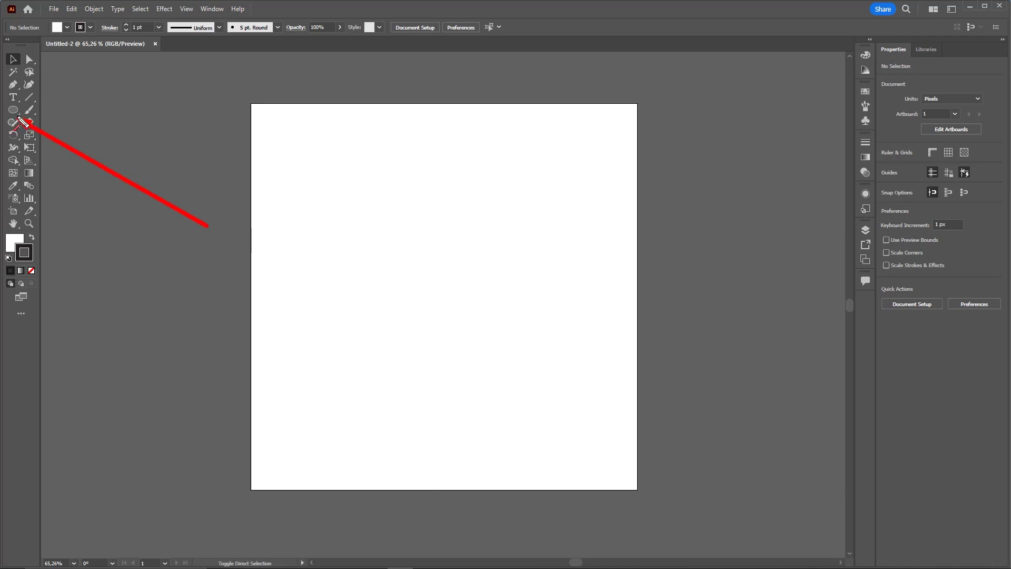
pyautogui.click(18, 112)
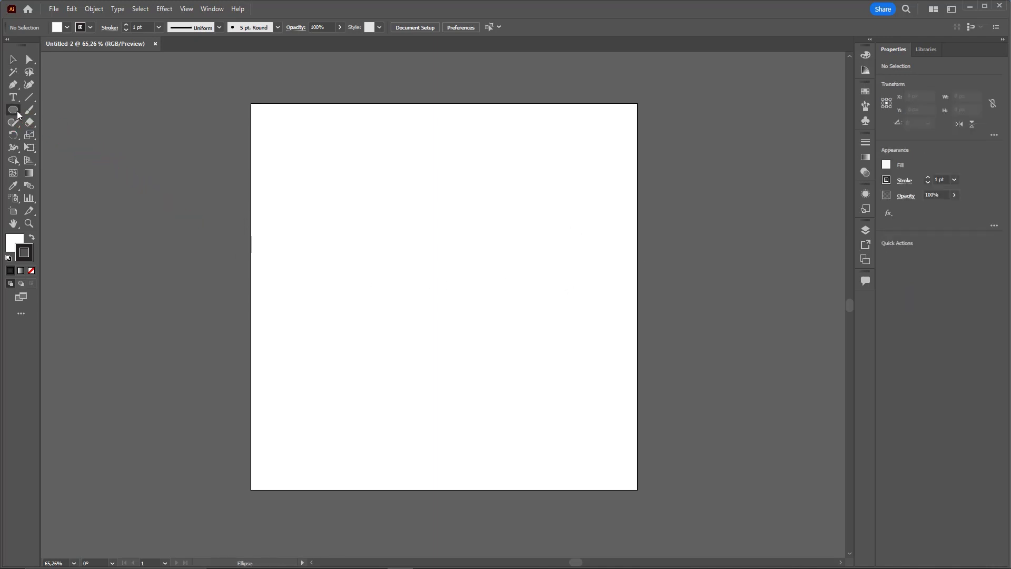
pyautogui.moveTo(372, 206); pyautogui.dragTo(511, 337)
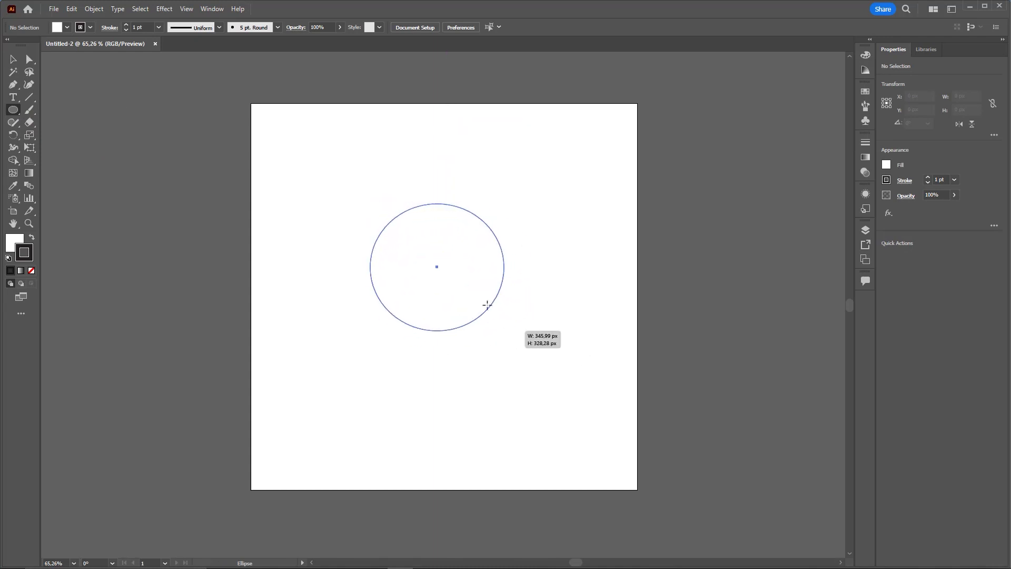
pyautogui.moveTo(511, 337)
pyautogui.mouseDown()
pyautogui.moveTo(547, 346)
pyautogui.moveTo(479, 300)
pyautogui.moveTo(564, 358)
pyautogui.moveTo(532, 354)
pyautogui.moveTo(564, 357)
pyautogui.mouseUp()
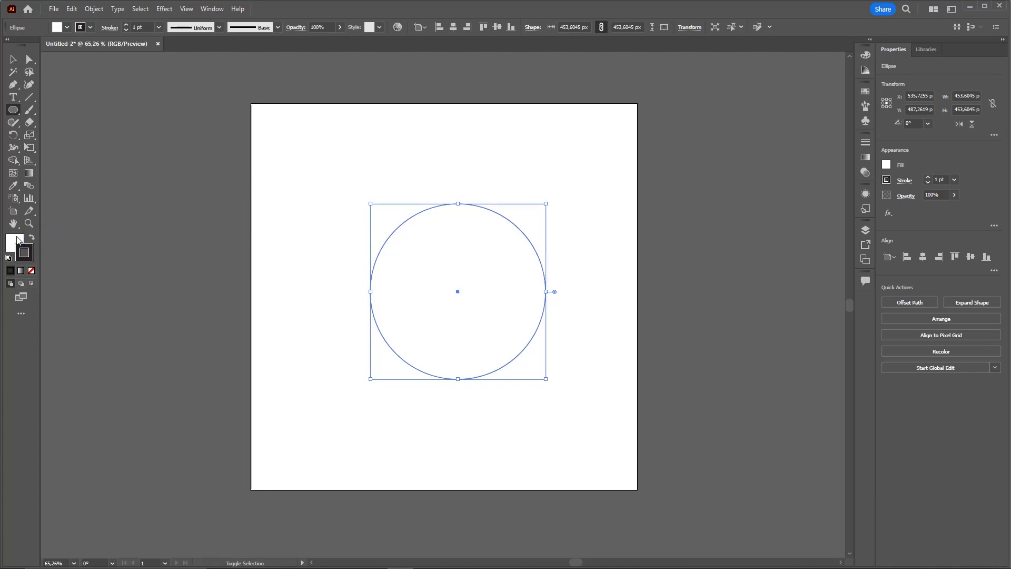
# - Fill the circle with orange D17A13 in the Color Picker, then return to the Selection tool
pyautogui.doubleClick(15, 243)
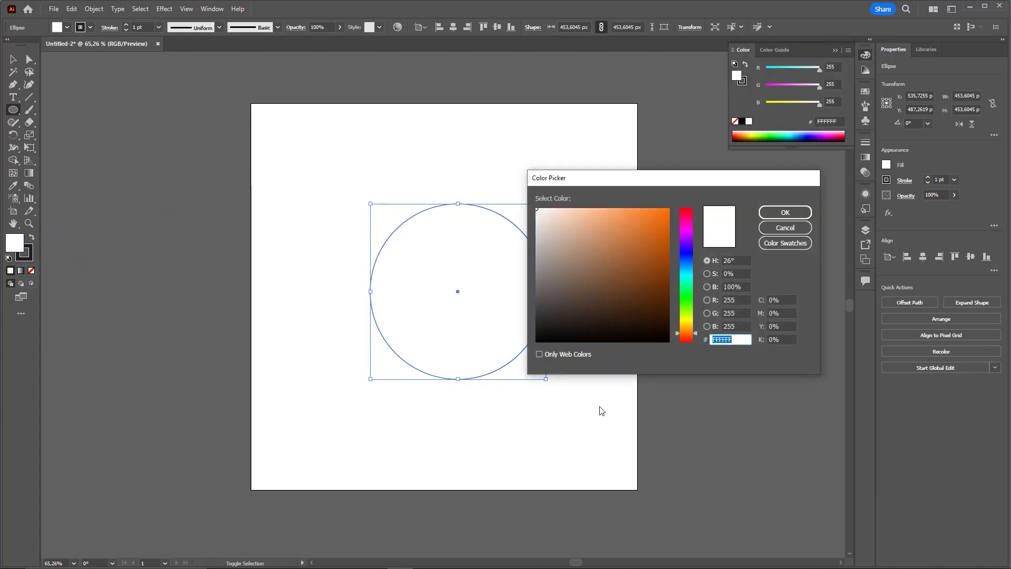
pyautogui.moveTo(622, 259)
pyautogui.mouseDown()
pyautogui.moveTo(613, 231)
pyautogui.moveTo(626, 246)
pyautogui.moveTo(618, 249)
pyautogui.moveTo(642, 249)
pyautogui.mouseUp()
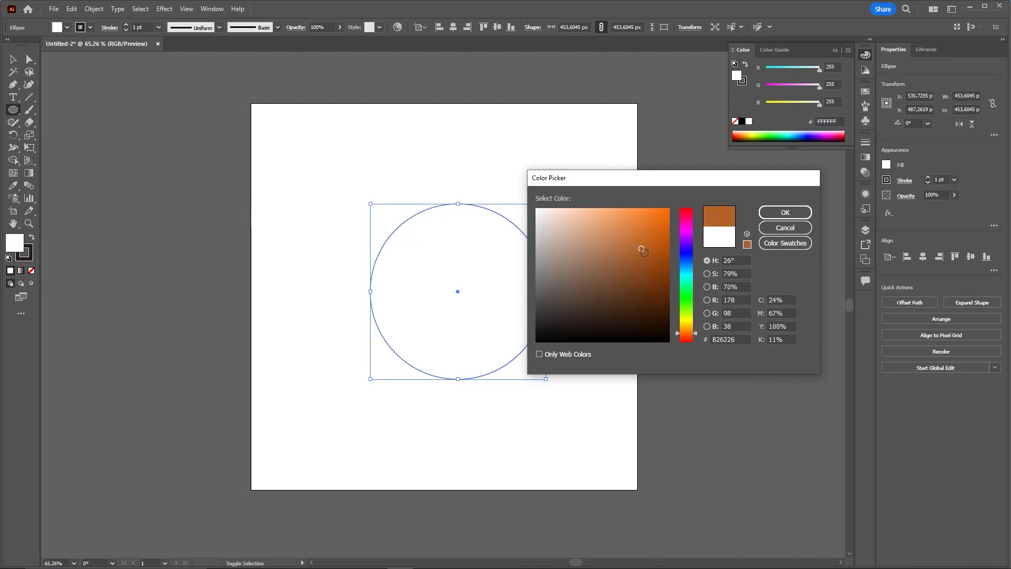
pyautogui.moveTo(685, 336); pyautogui.dragTo(685, 331)
pyautogui.click(658, 233)
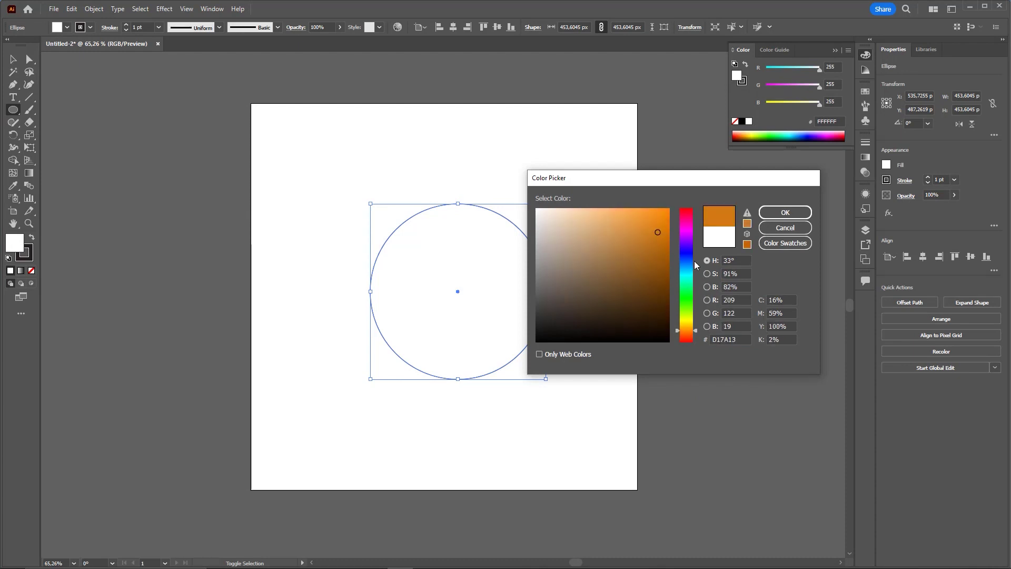
pyautogui.click(784, 213)
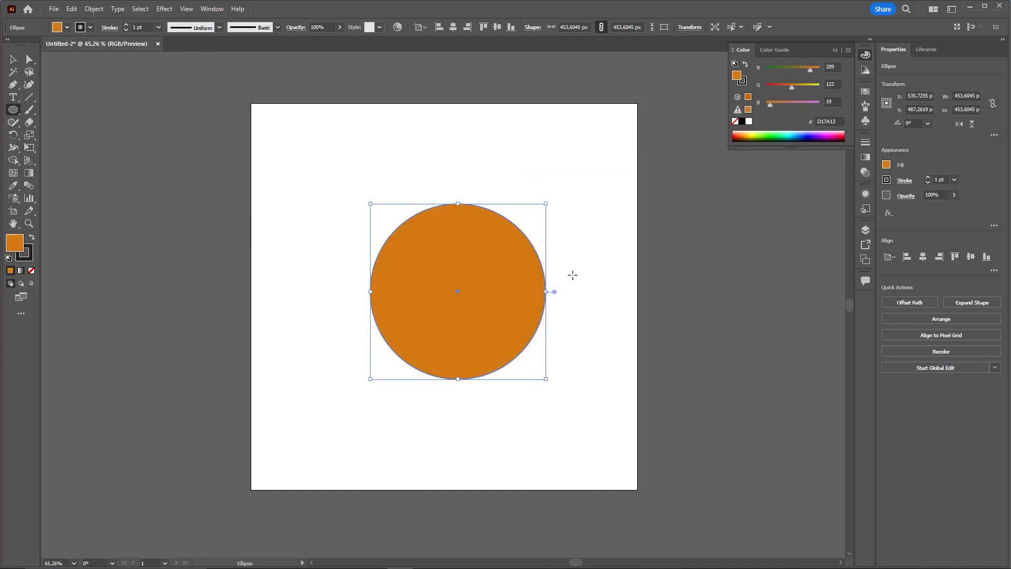
pyautogui.press('v')
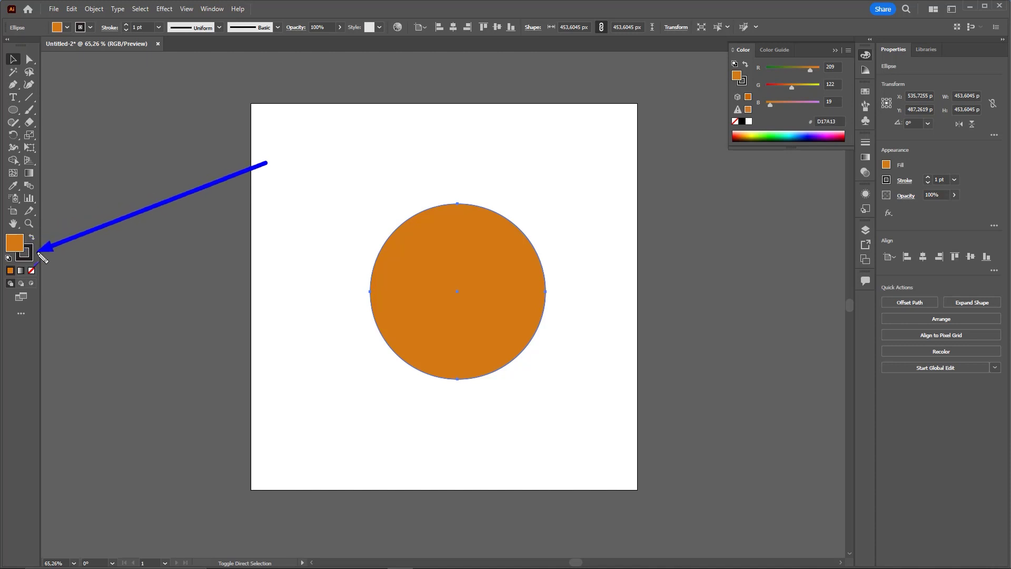
# - Set the circle's stroke colour to bright yellow FFE922
pyautogui.click(30, 258)
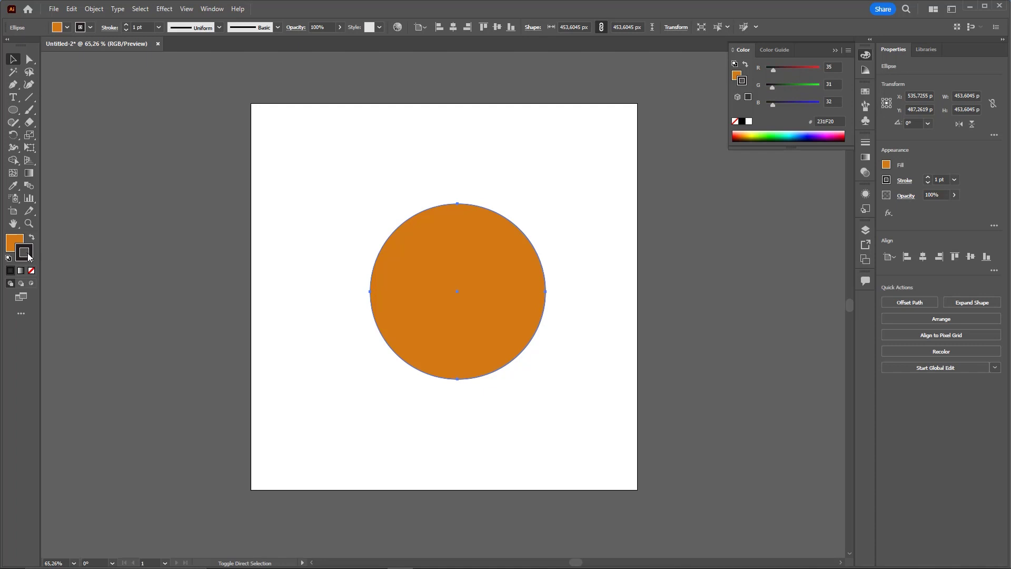
pyautogui.doubleClick(29, 256)
pyautogui.click(685, 322)
pyautogui.click(655, 210)
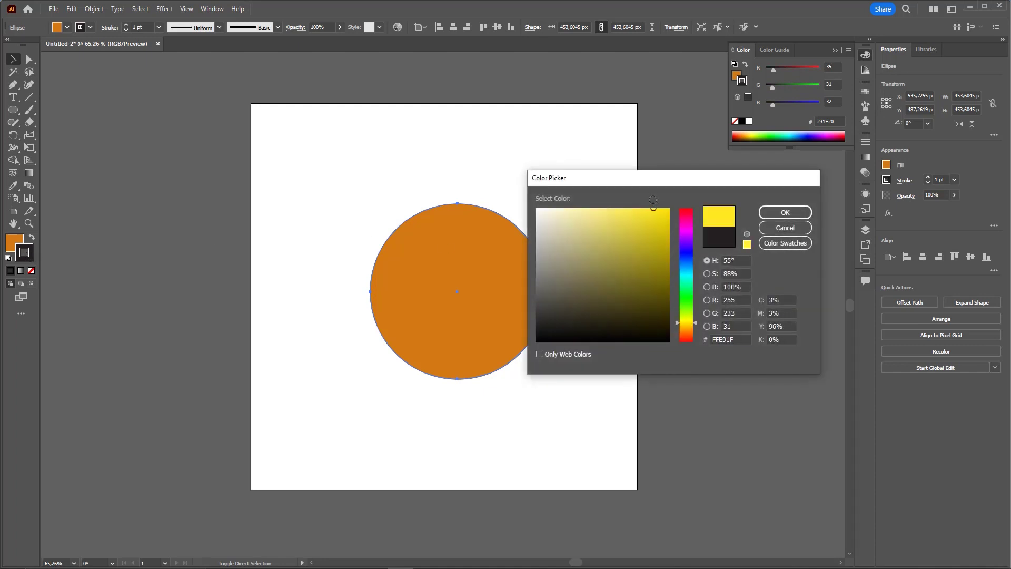
pyautogui.click(785, 212)
# - Reselect the orange circle with the Selection tool
pyautogui.press('ctrl')
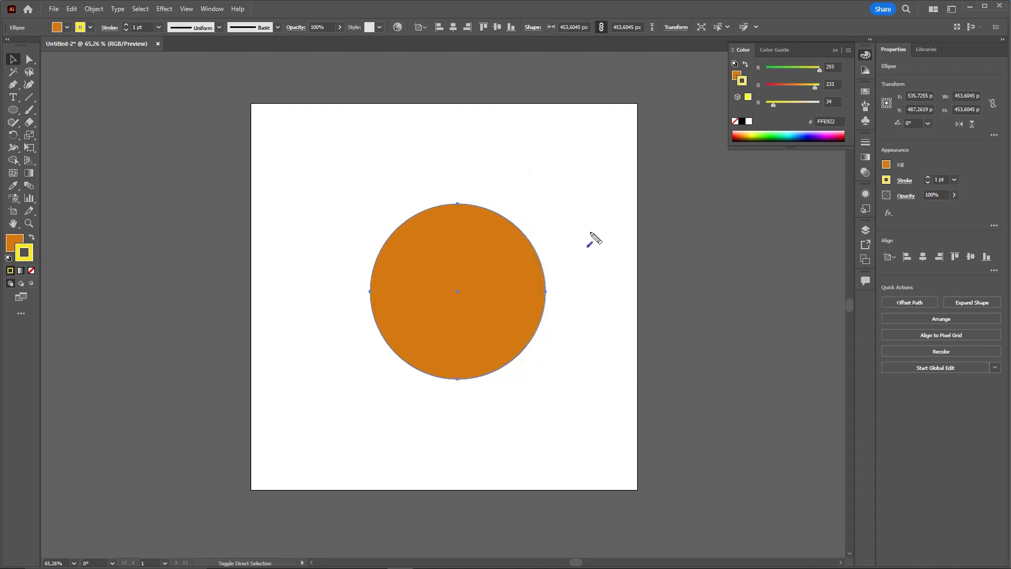
pyautogui.moveTo(620, 170)
pyautogui.mouseDown()
pyautogui.moveTo(40, 218)
pyautogui.moveTo(499, 287)
pyautogui.mouseUp()
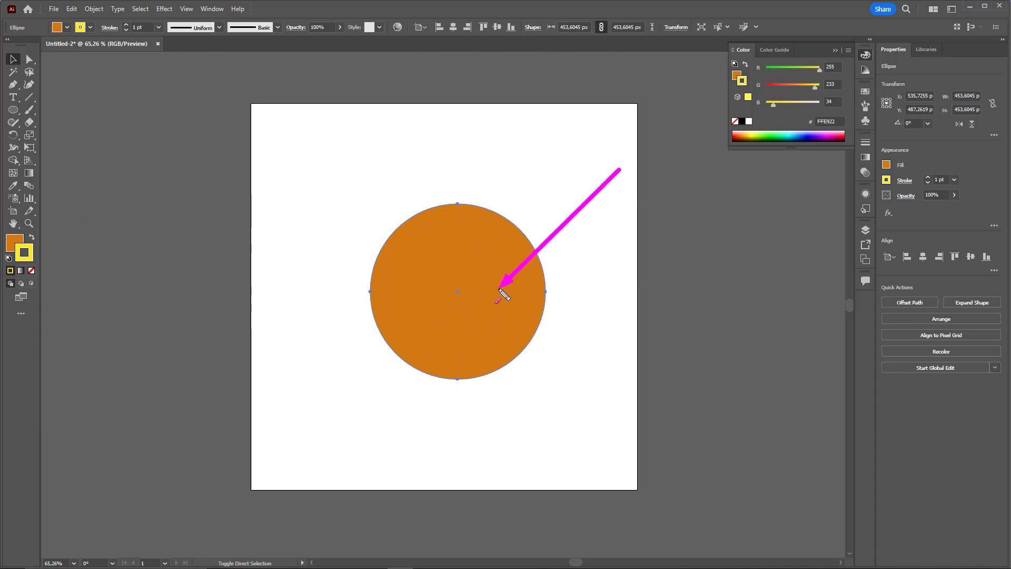
pyautogui.moveTo(500, 287)
pyautogui.mouseDown()
pyautogui.moveTo(507, 294)
pyautogui.moveTo(26, 61)
pyautogui.mouseUp()
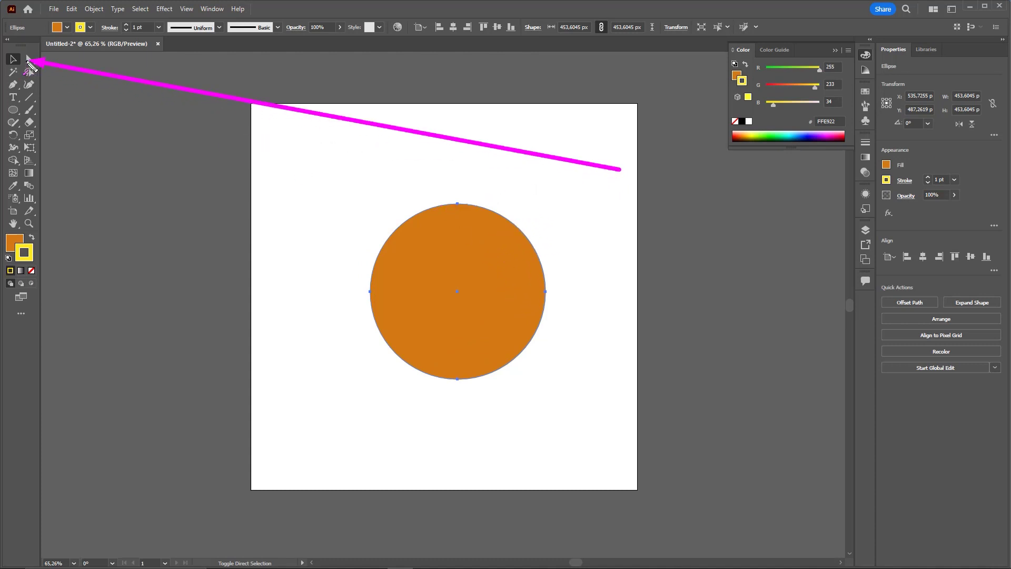
pyautogui.click(15, 60)
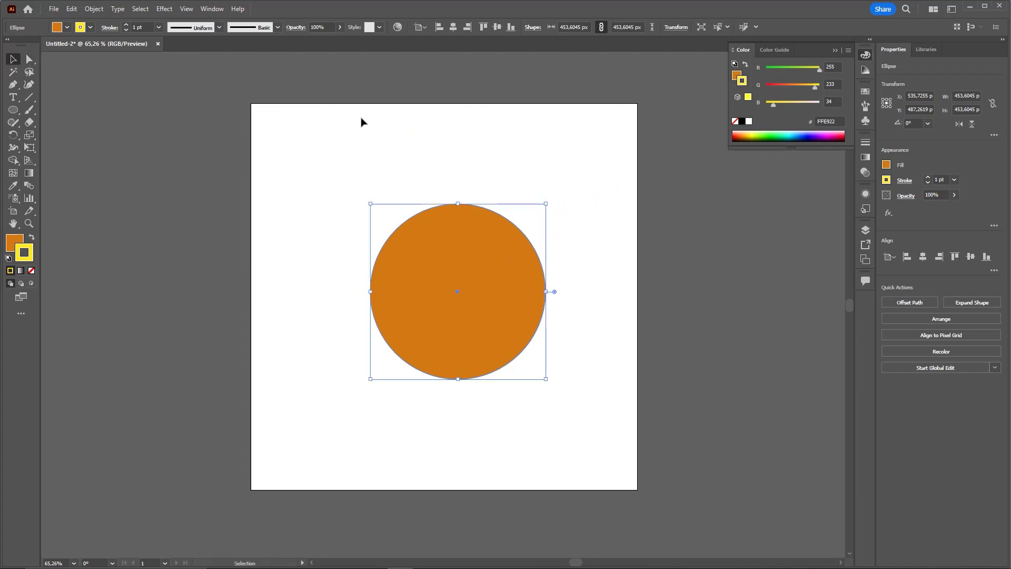
pyautogui.click(551, 190)
pyautogui.click(499, 244)
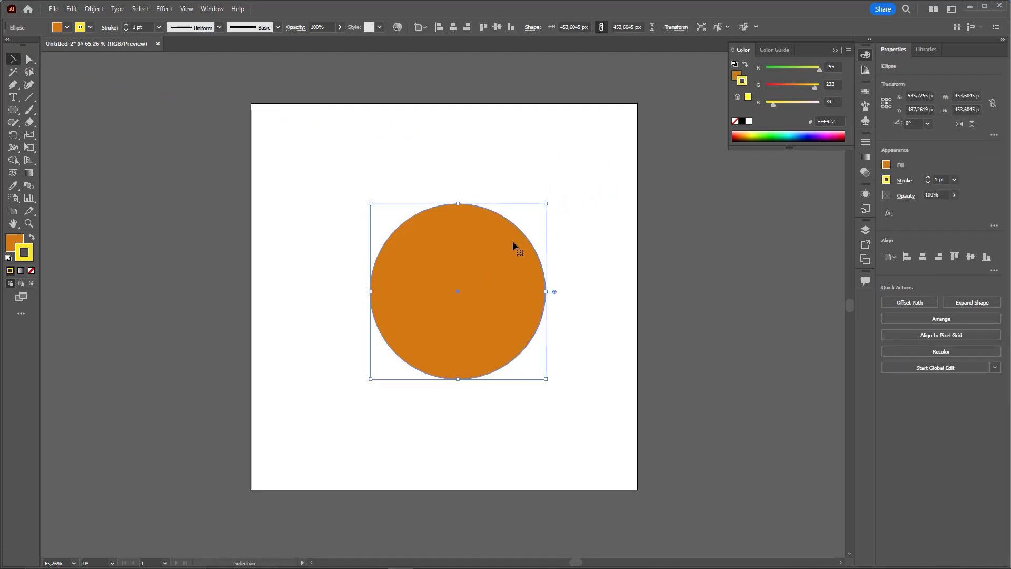
pyautogui.press('ctrl')
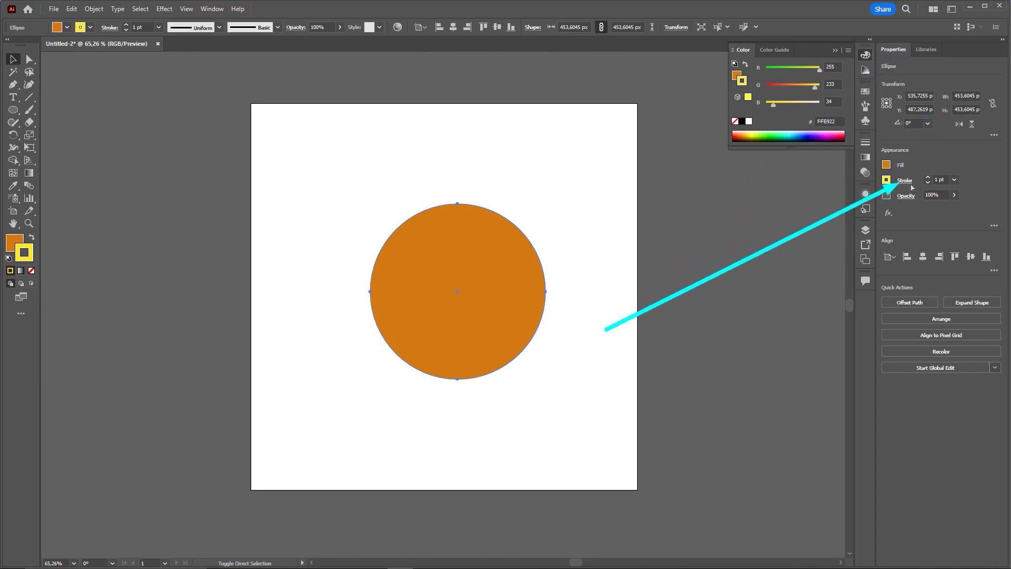
# - Raise the stroke weight through 10, 50, 60 and 70 to 80 pt, then deselect
pyautogui.click(941, 179)
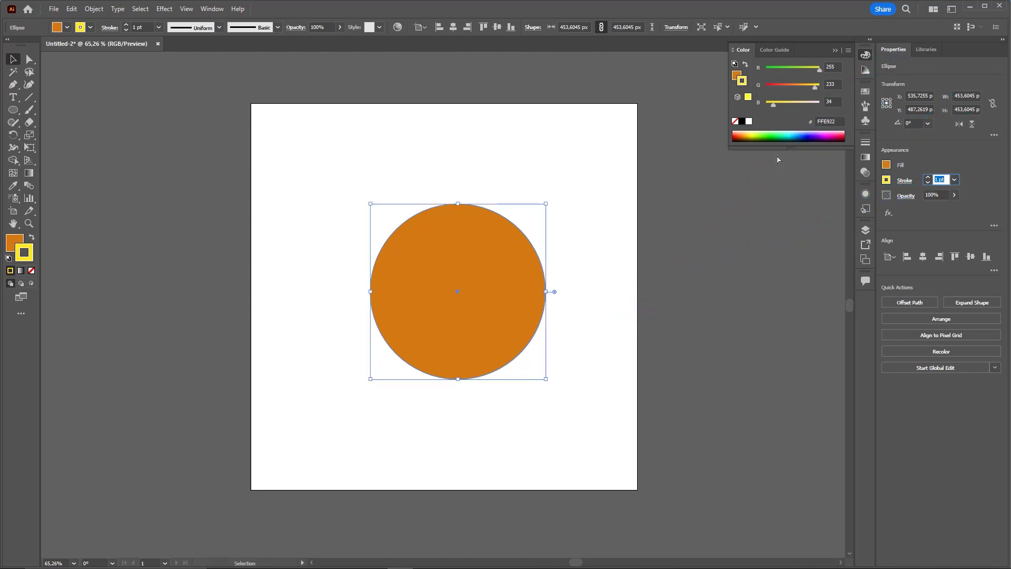
pyautogui.write('10')
pyautogui.press('Tab')
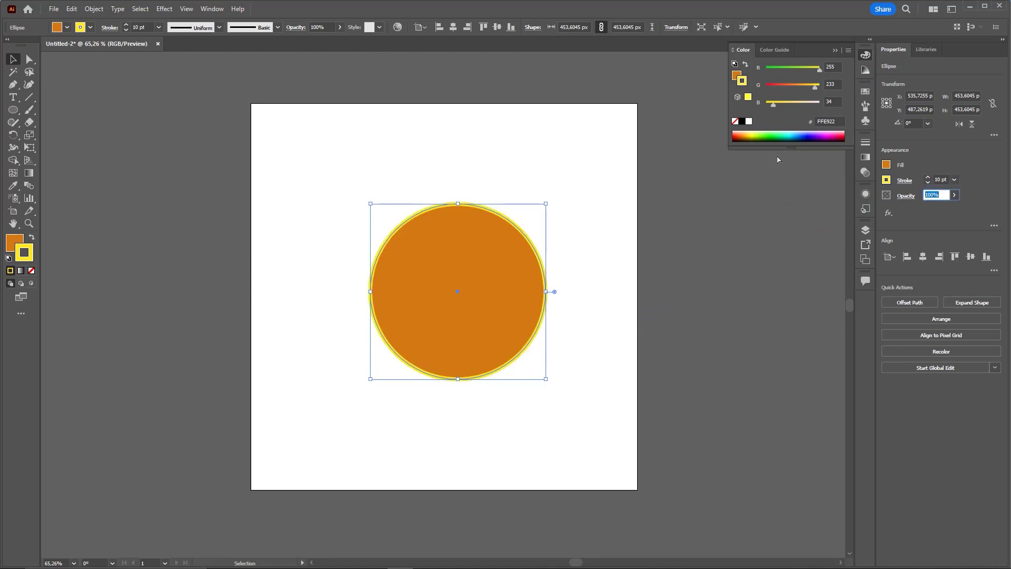
pyautogui.hotkey('shift', 'Tab')
pyautogui.write('50')
pyautogui.press('Tab')
pyautogui.hotkey('shift', 'Tab')
pyautogui.press('Tab')
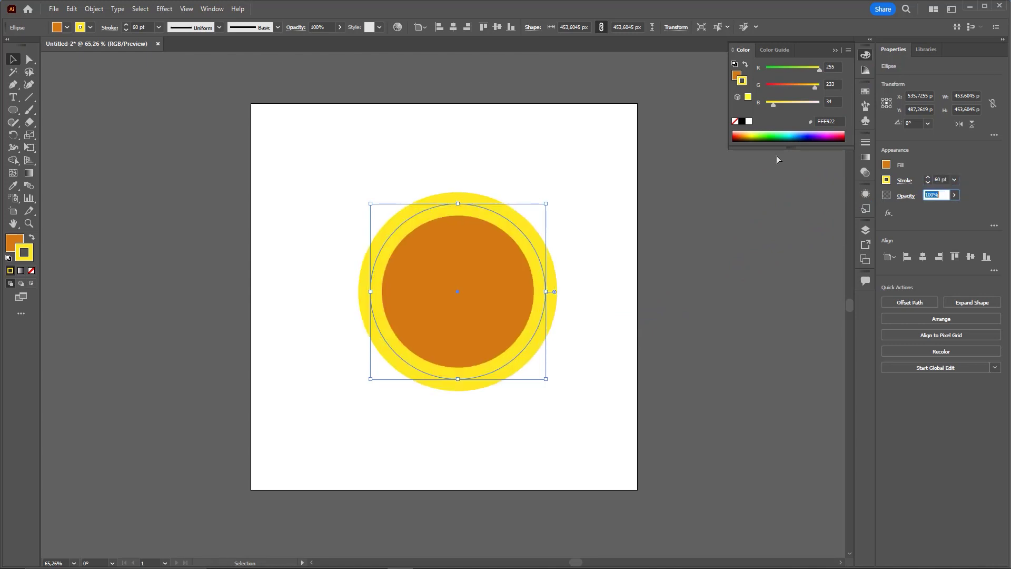
pyautogui.hotkey('shift', 'Tab')
pyautogui.write('70')
pyautogui.press('Tab')
pyautogui.hotkey('shift', 'Tab')
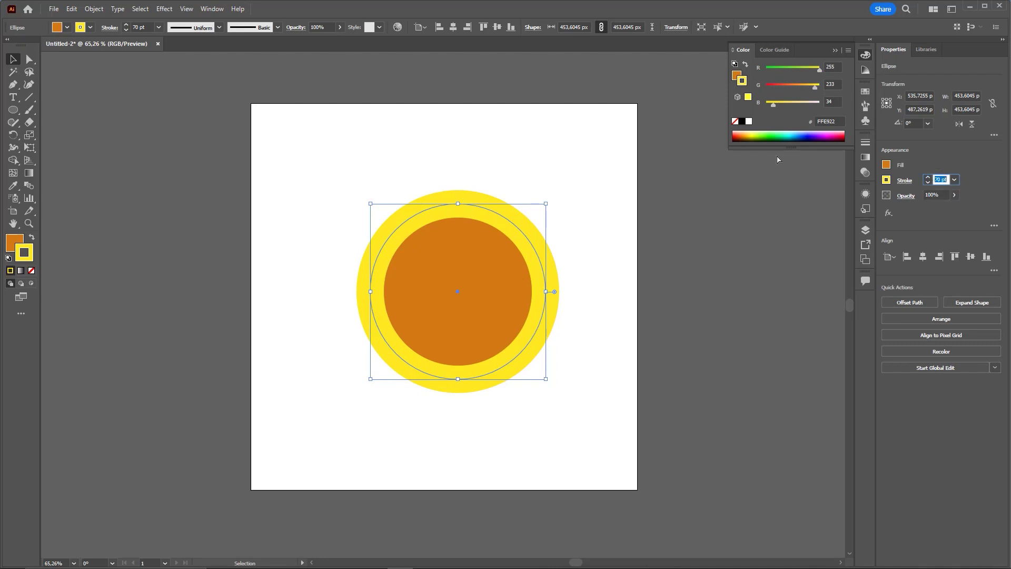
pyautogui.write('80')
pyautogui.press('Tab')
pyautogui.click(580, 261)
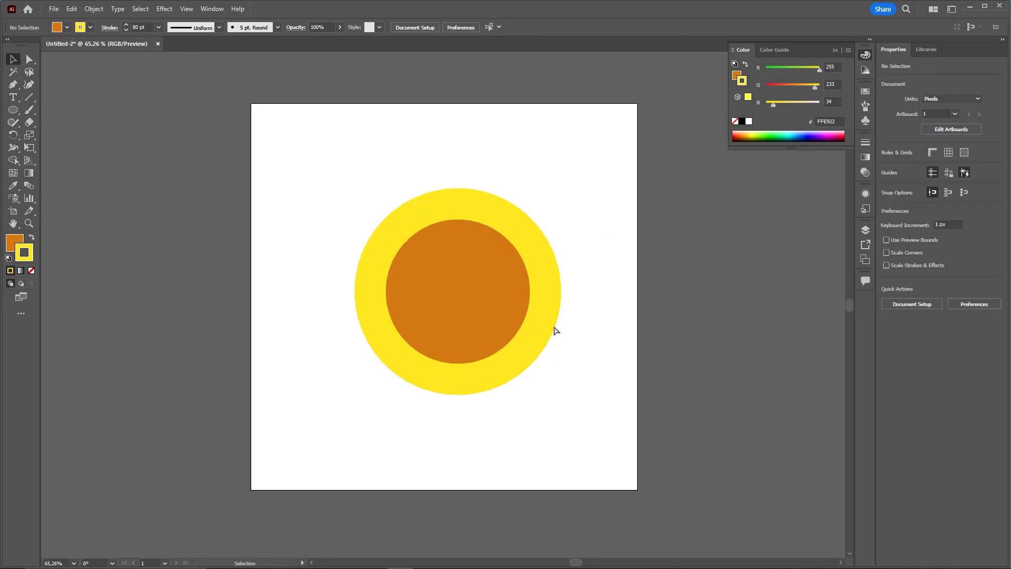
# - Select the circle and change its fill to brighter orange F28704
pyautogui.click(479, 266)
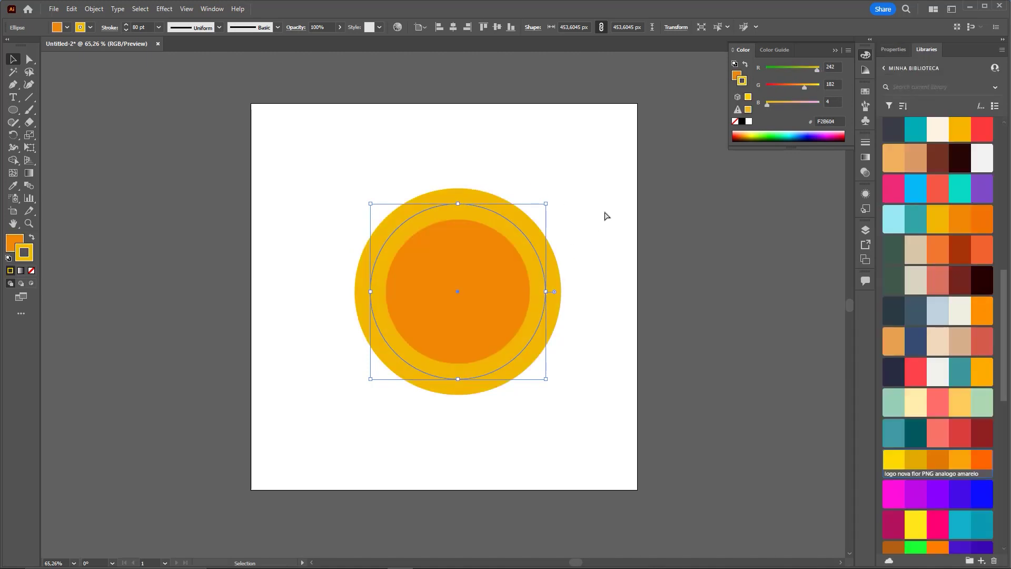
pyautogui.click(893, 49)
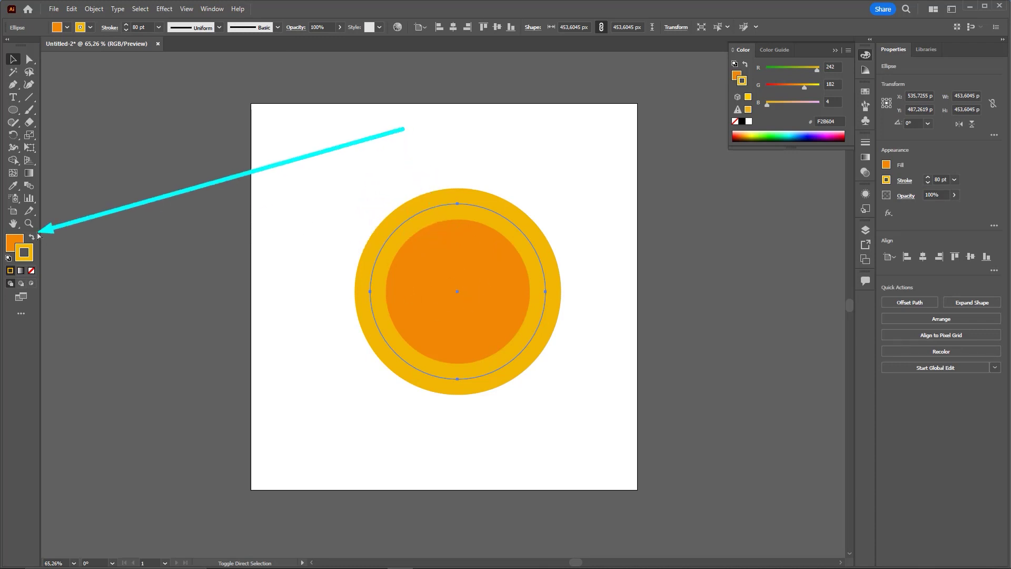
pyautogui.click(16, 242)
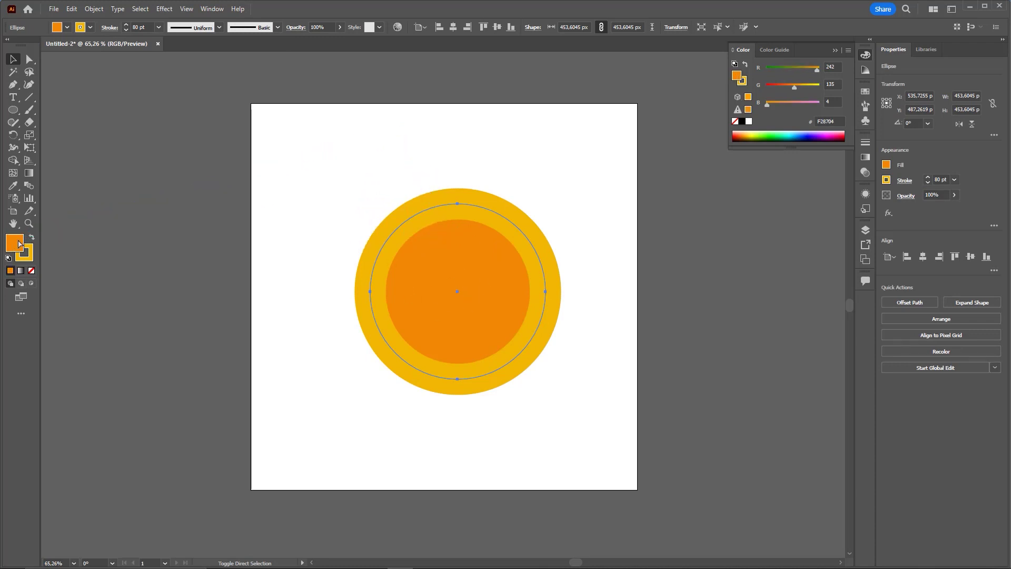
pyautogui.press('ctrl')
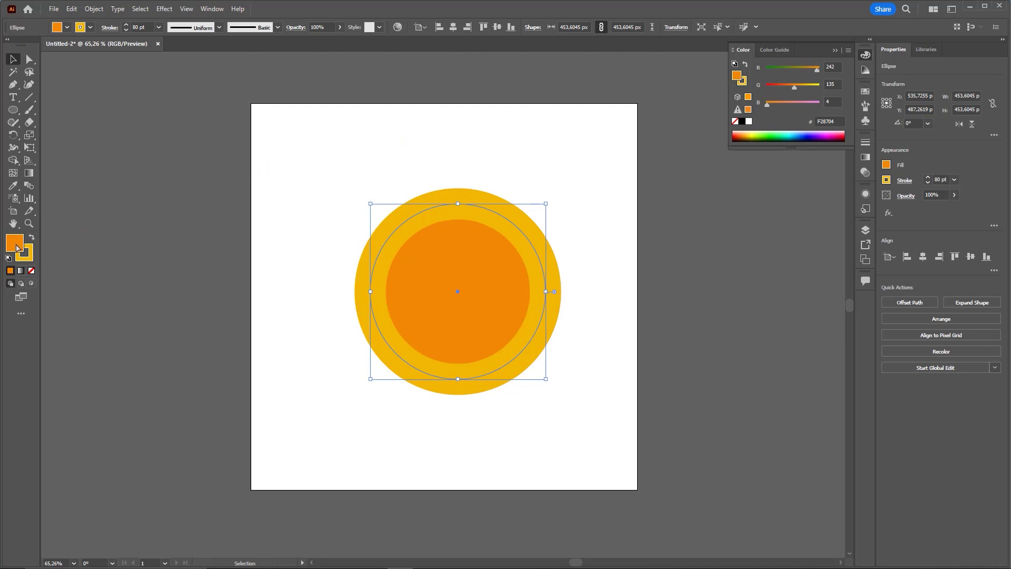
pyautogui.doubleClick(17, 245)
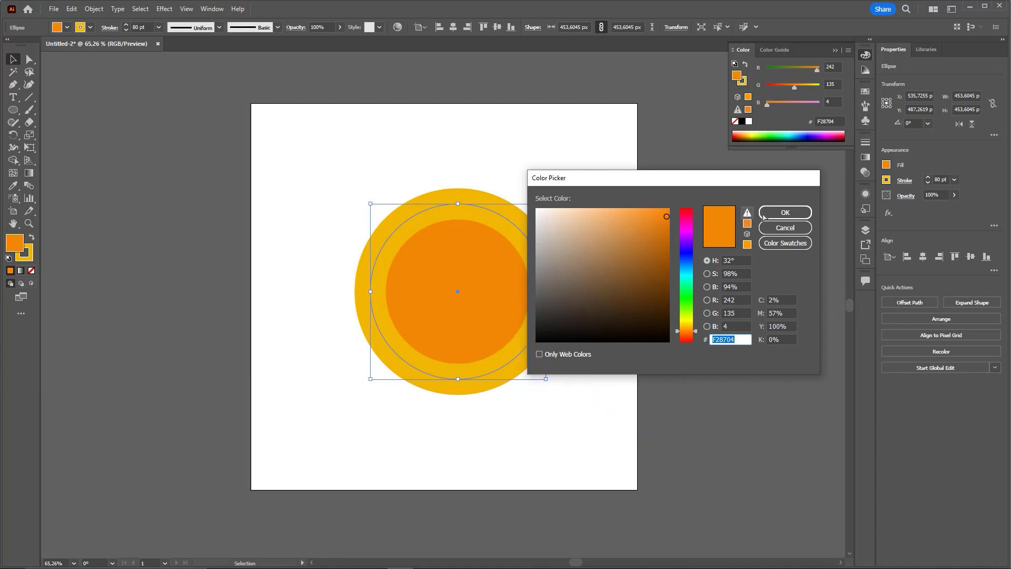
pyautogui.click(784, 212)
# - Review the golden F2B604 stroke colour without changes and deselect the circle
pyautogui.doubleClick(24, 256)
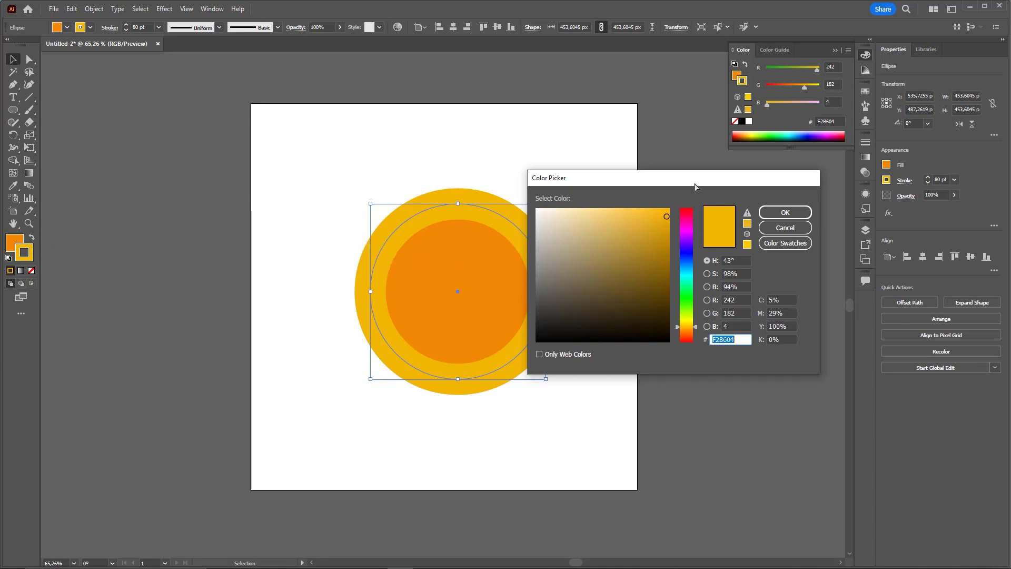
pyautogui.moveTo(698, 181); pyautogui.dragTo(717, 170)
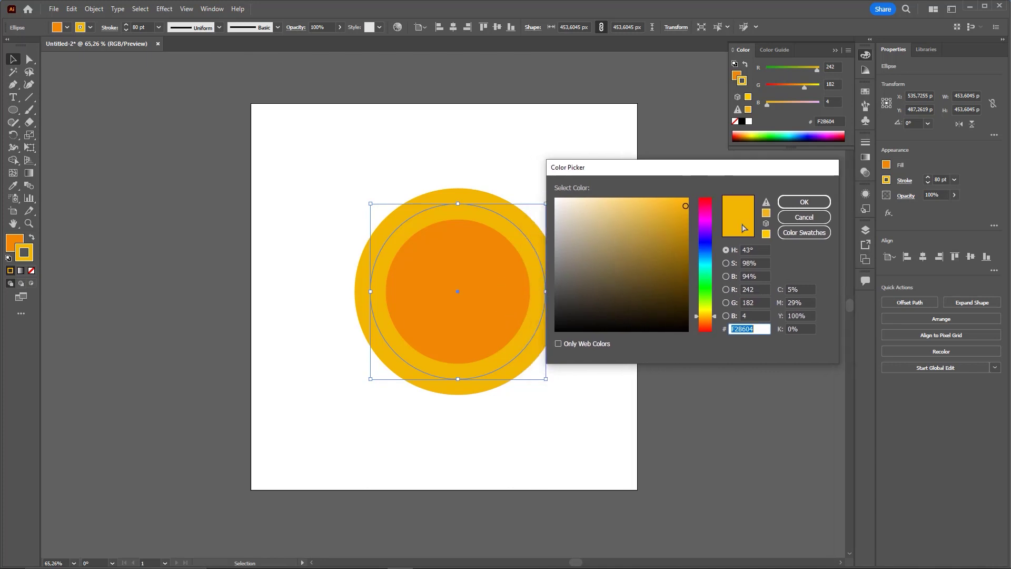
pyautogui.click(804, 217)
pyautogui.click(630, 232)
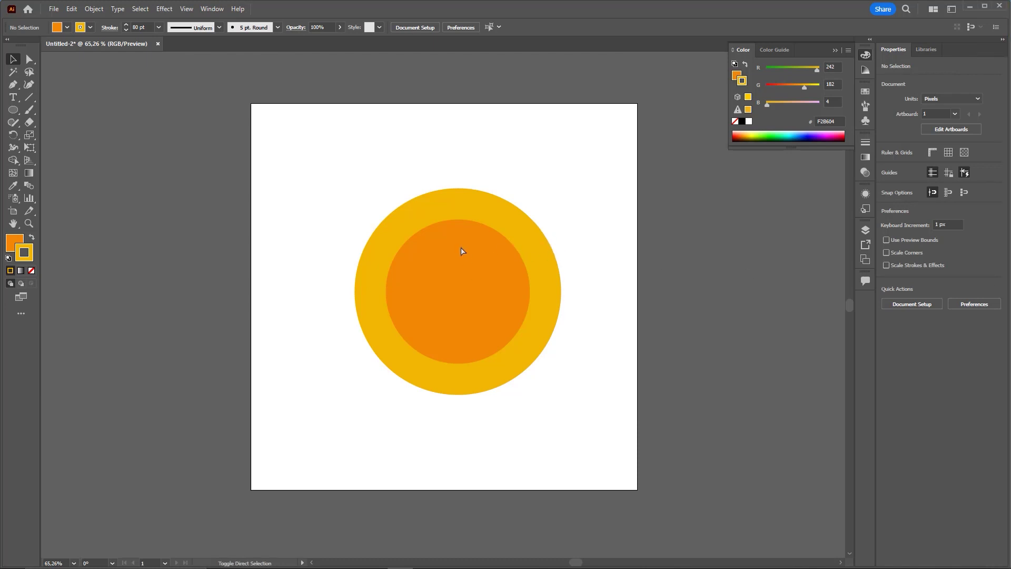
# - Undo stray drags and type a dollar sign near the top of the artboard
pyautogui.moveTo(478, 255); pyautogui.dragTo(423, 301)
pyautogui.moveTo(439, 232); pyautogui.dragTo(443, 336)
pyautogui.moveTo(458, 252); pyautogui.dragTo(456, 340)
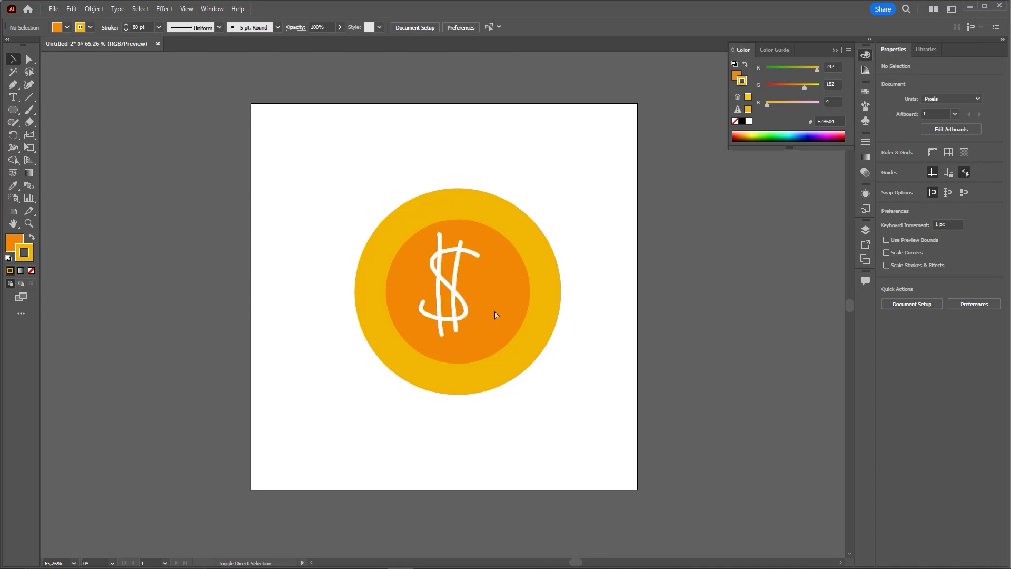
pyautogui.hotkey('ctrl', 'z')
pyautogui.hotkey('ctrl', 'z')
pyautogui.hotkey('ctrl', 'z')
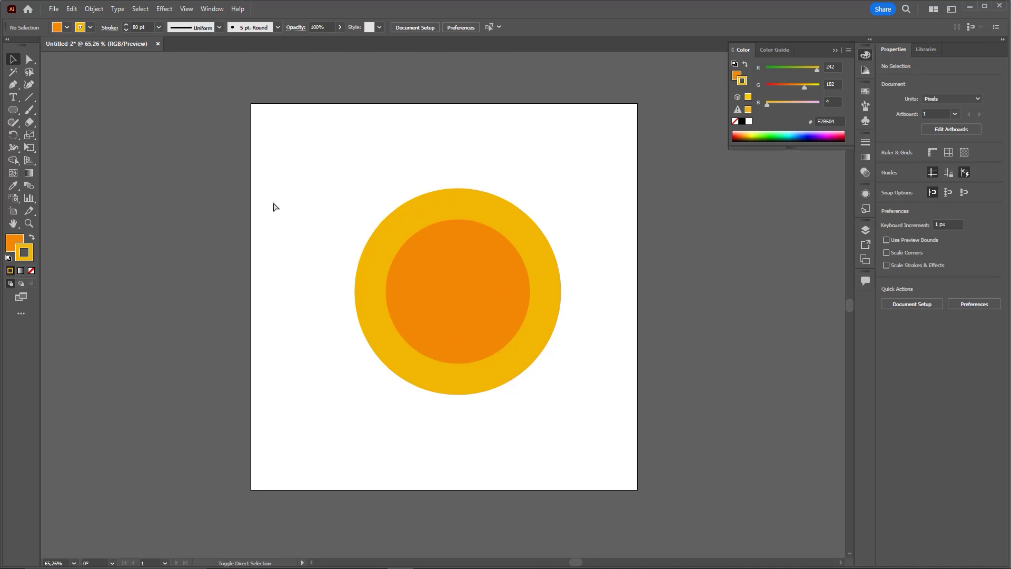
pyautogui.moveTo(252, 158); pyautogui.dragTo(18, 102)
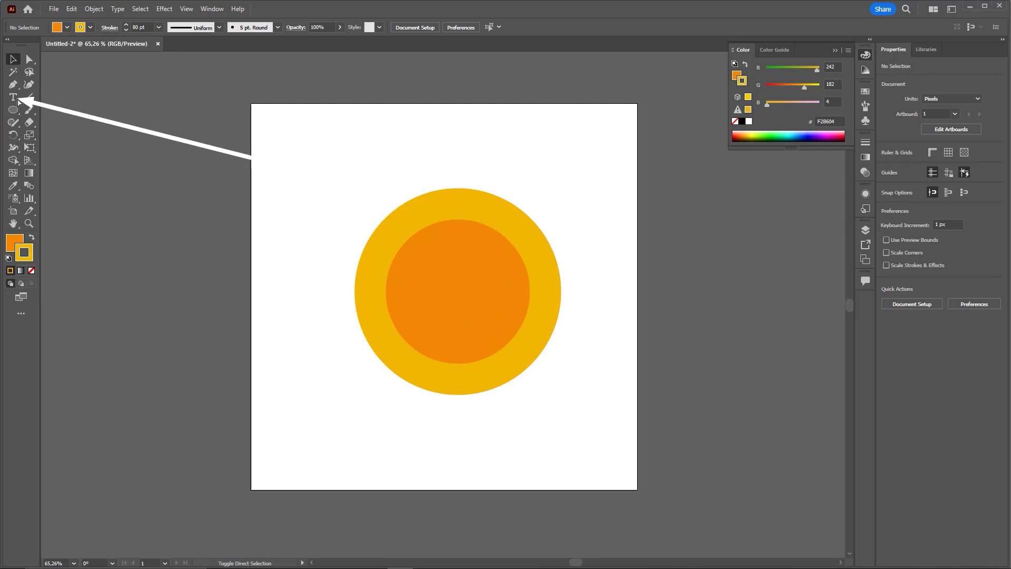
pyautogui.click(13, 97)
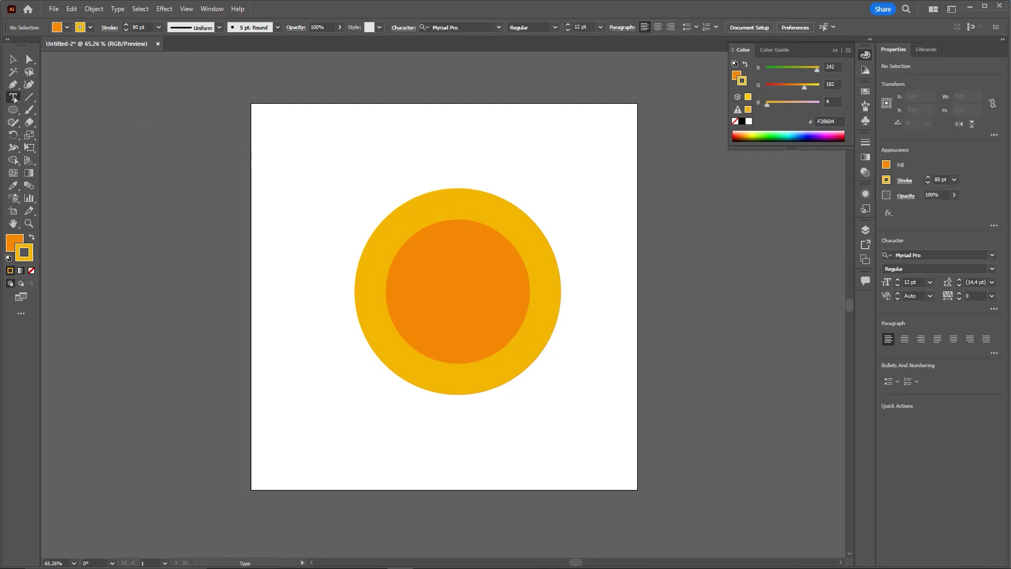
pyautogui.click(426, 138)
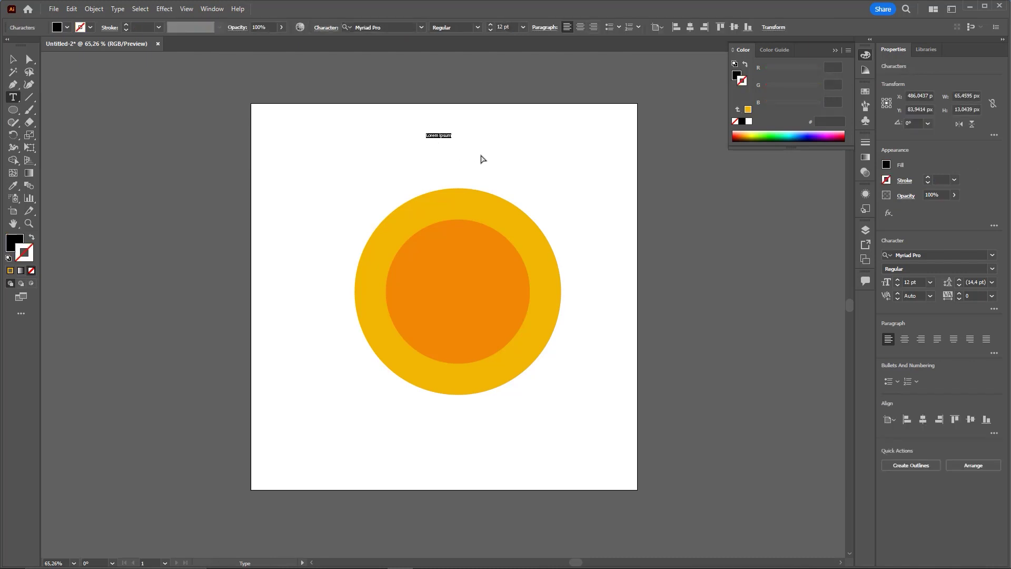
pyautogui.write('S')
pyautogui.press('Escape')
# - Enlarge the dollar sign to about 286 pt and centre it on the coin
pyautogui.click(16, 60)
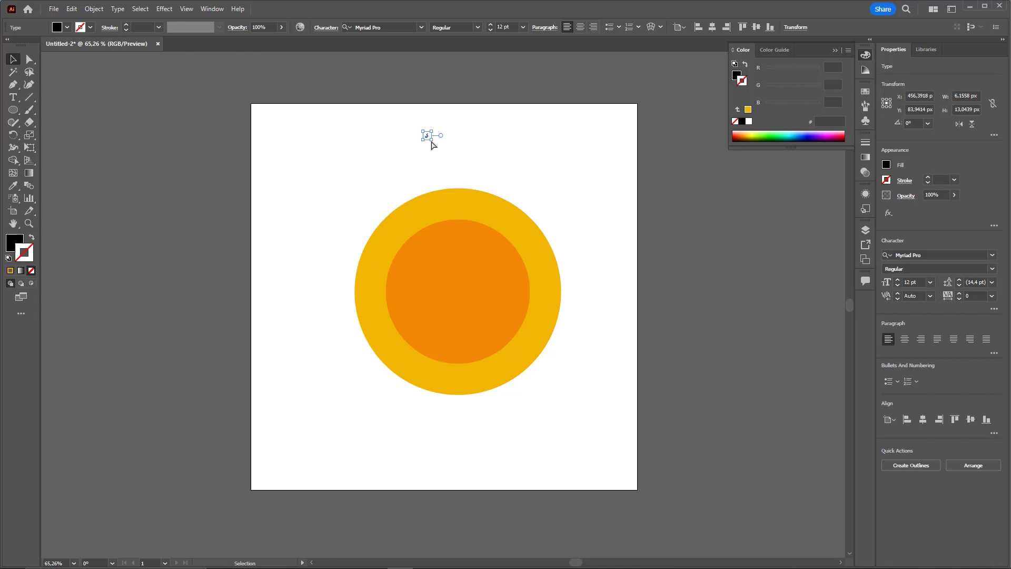
pyautogui.moveTo(444, 145)
pyautogui.mouseDown()
pyautogui.moveTo(587, 275)
pyautogui.moveTo(630, 301)
pyautogui.mouseUp()
pyautogui.moveTo(456, 201); pyautogui.dragTo(468, 298)
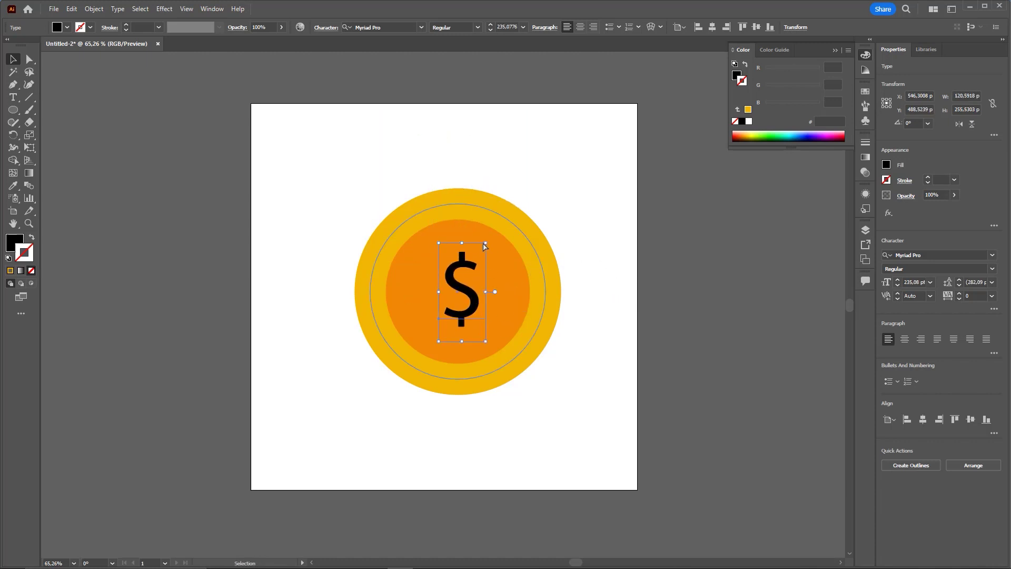
pyautogui.moveTo(485, 245); pyautogui.dragTo(495, 221)
pyautogui.moveTo(471, 285); pyautogui.dragTo(465, 295)
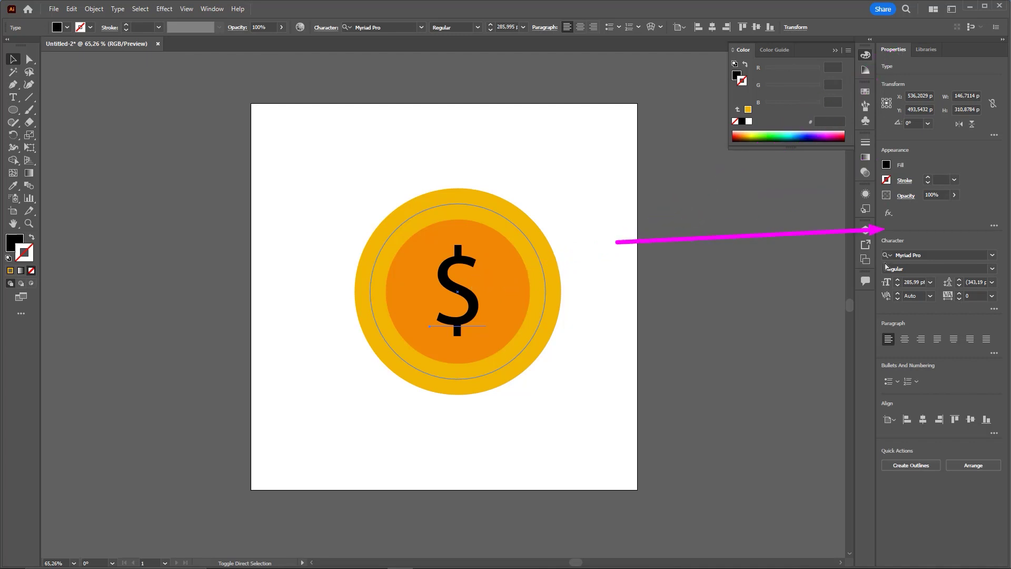
# - Change the dollar sign's font to Aller Display and reselect it
pyautogui.click(927, 257)
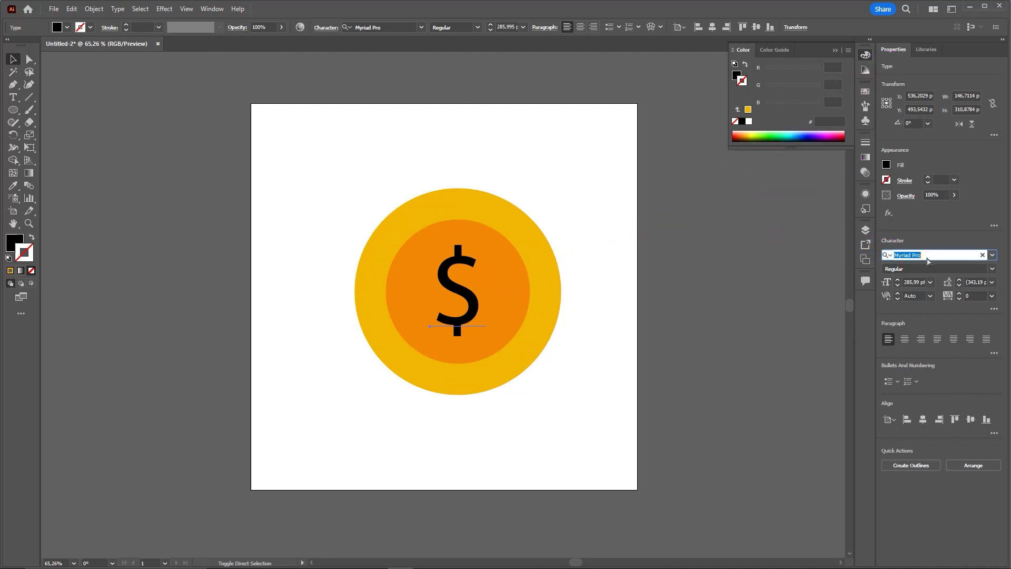
pyautogui.click(994, 257)
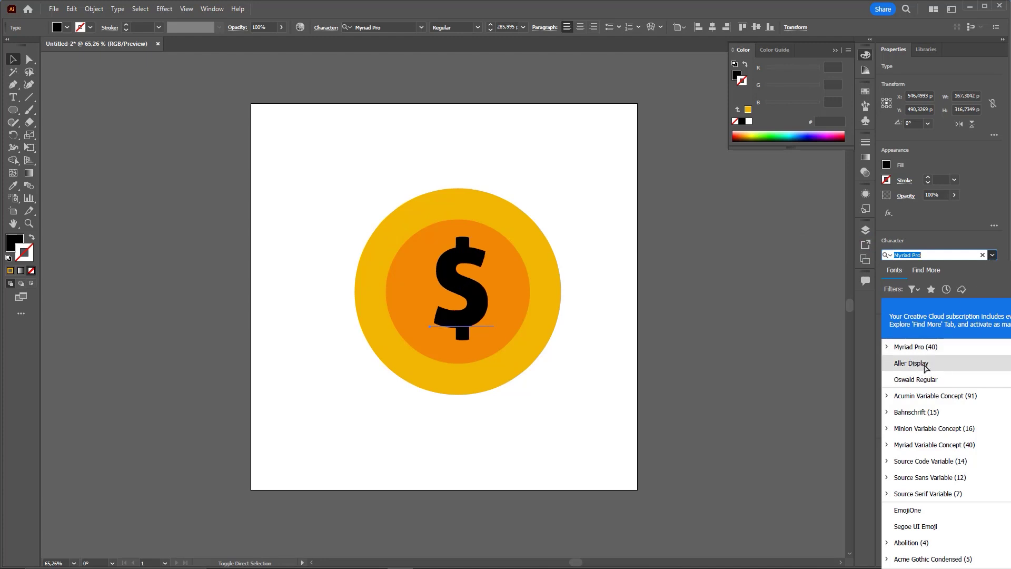
pyautogui.click(928, 368)
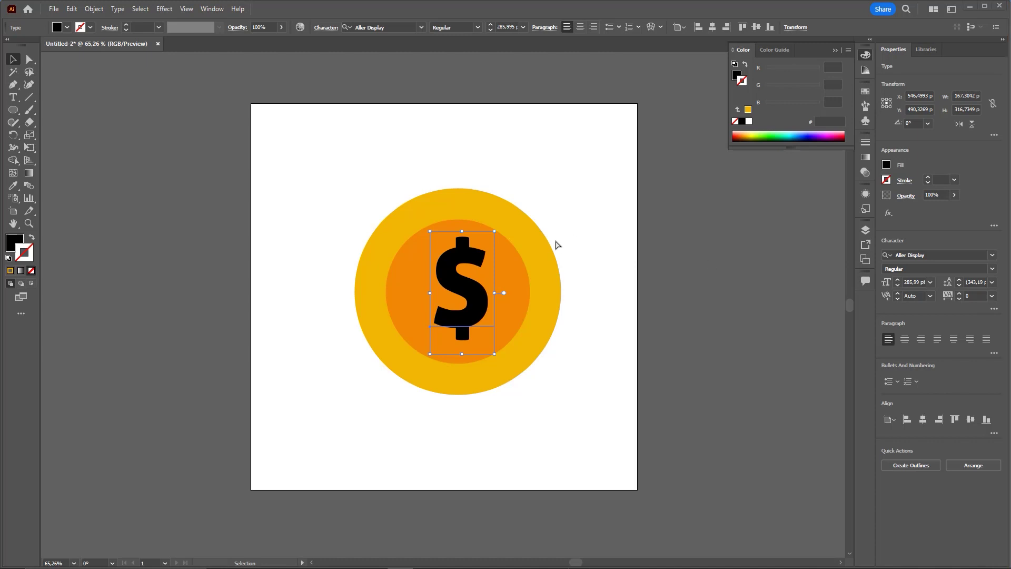
pyautogui.hotkey('ctrl', 'shift', 'a')
pyautogui.click(452, 284)
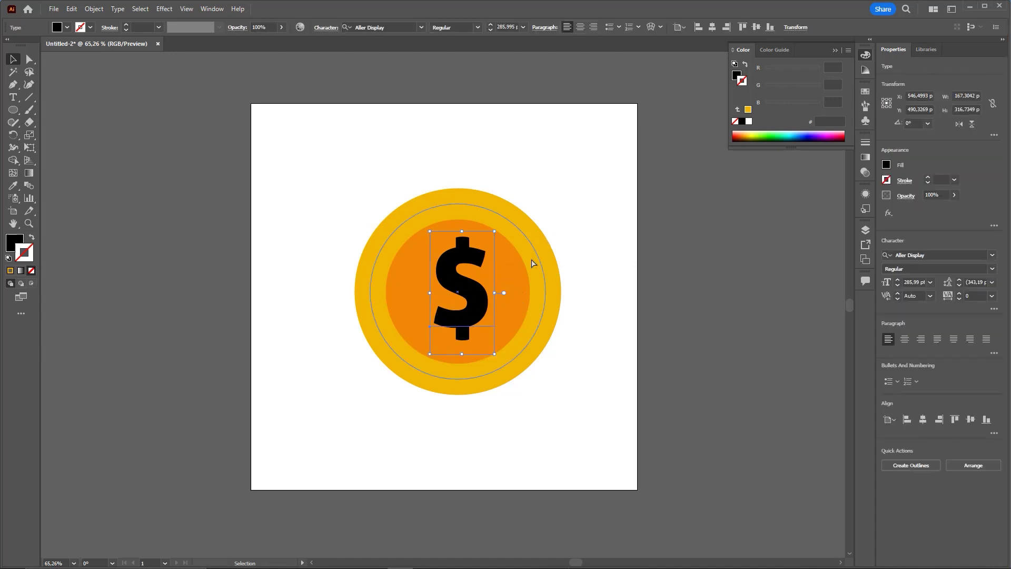
pyautogui.press('ctrl')
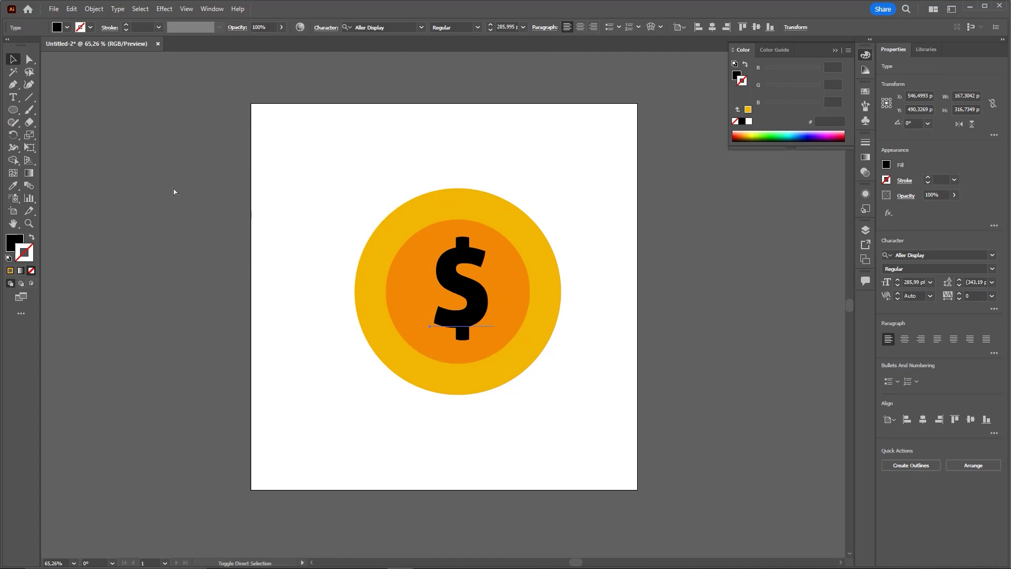
# - Copy the outer ring's golden yellow onto the dollar sign with the Eyedropper
pyautogui.click(20, 187)
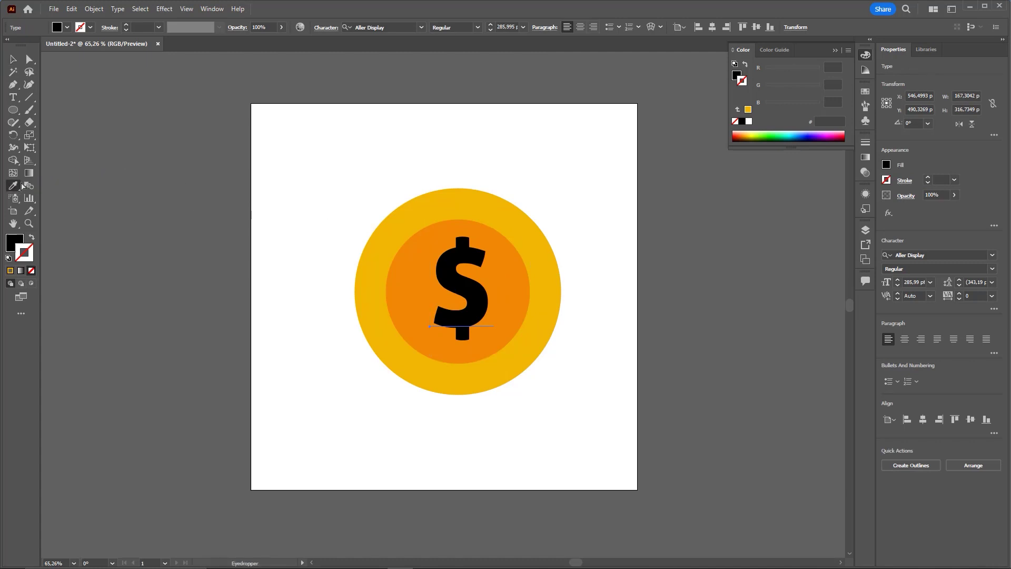
pyautogui.click(445, 201)
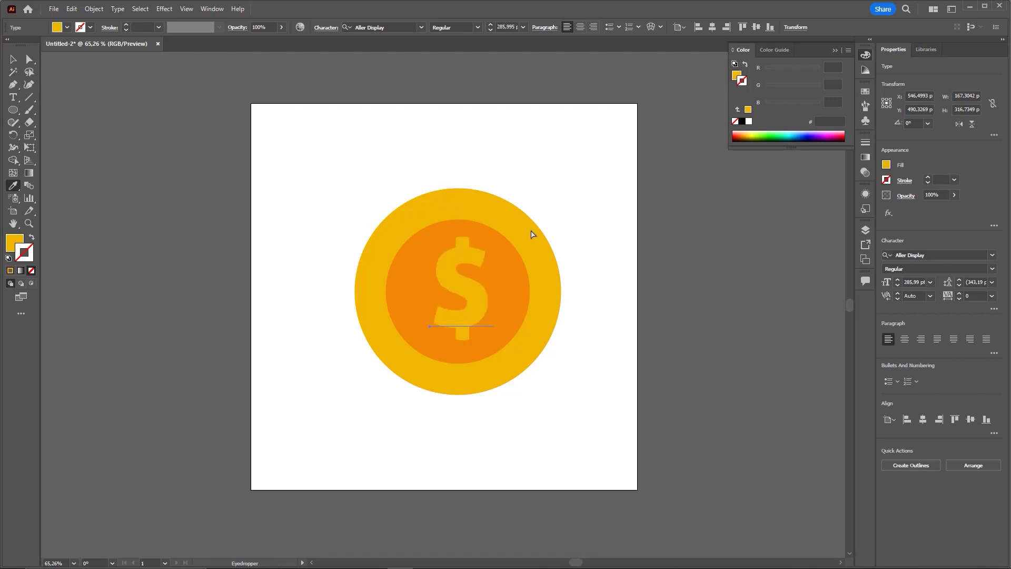
pyautogui.click(500, 248)
pyautogui.click(490, 205)
pyautogui.press('ctrl')
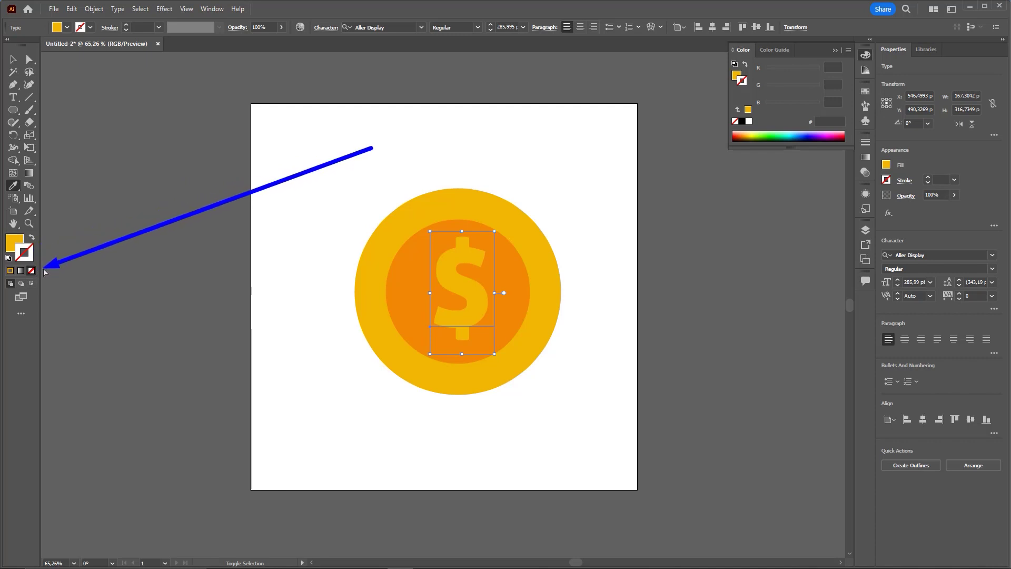
# - Confirm the dollar sign's fill is F2B604, then deselect it
pyautogui.doubleClick(15, 243)
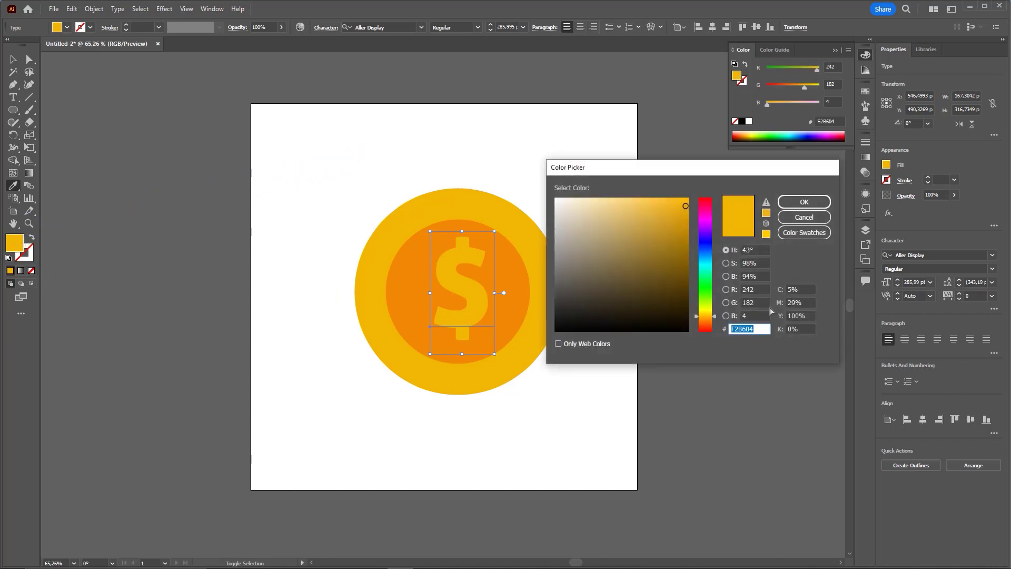
pyautogui.click(762, 329)
pyautogui.click(804, 218)
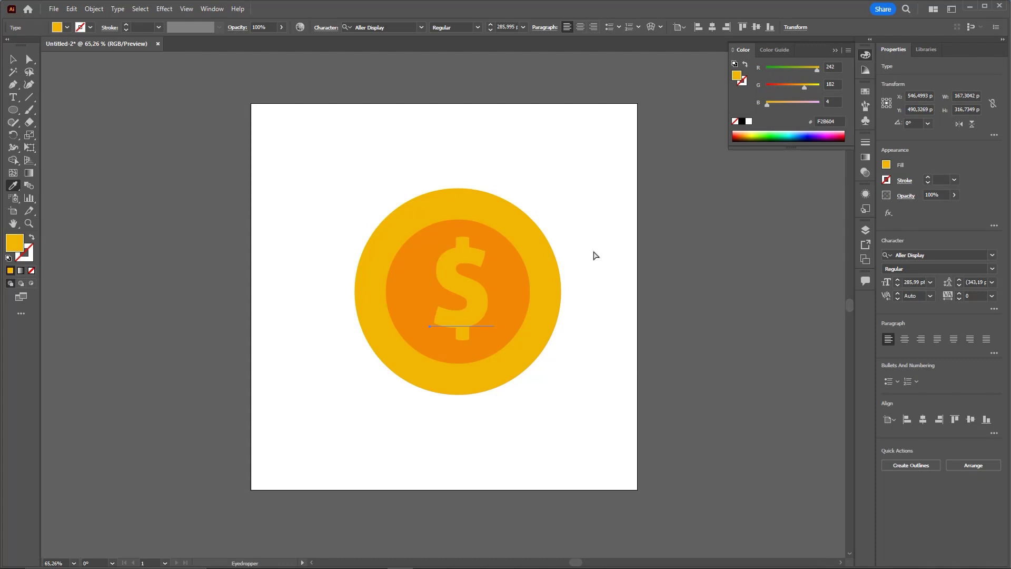
pyautogui.press('v')
pyautogui.click(594, 255)
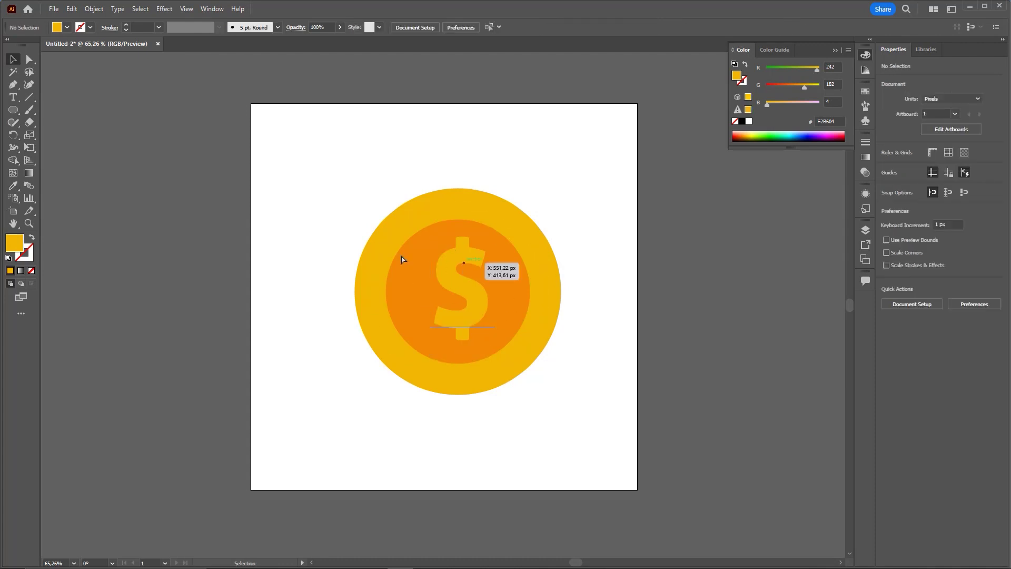
# - Centre the coin and dollar sign horizontally and vertically on the artboard
pyautogui.press('a')
pyautogui.moveTo(412, 196); pyautogui.dragTo(435, 213)
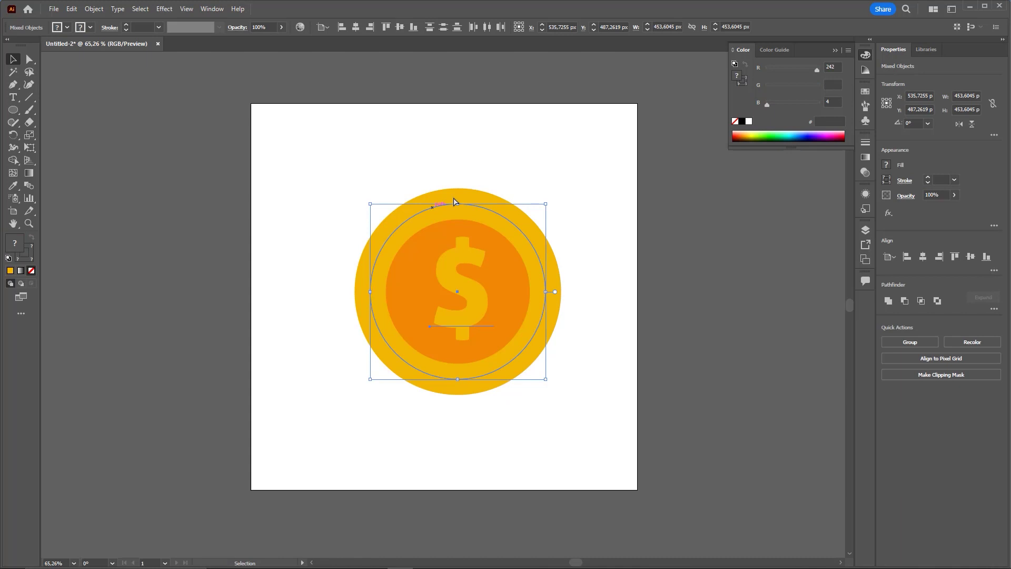
pyautogui.press('ctrl')
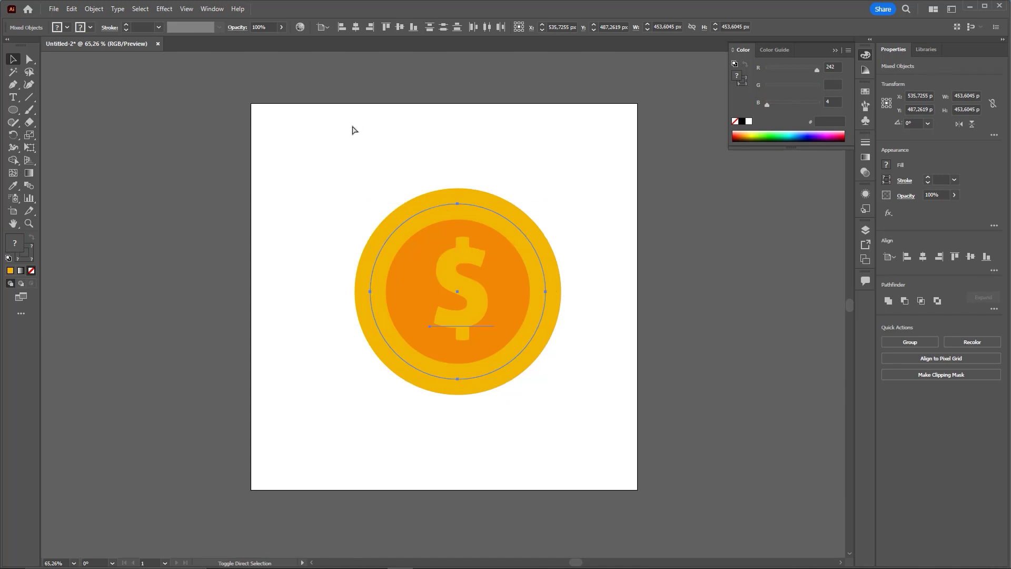
pyautogui.click(328, 29)
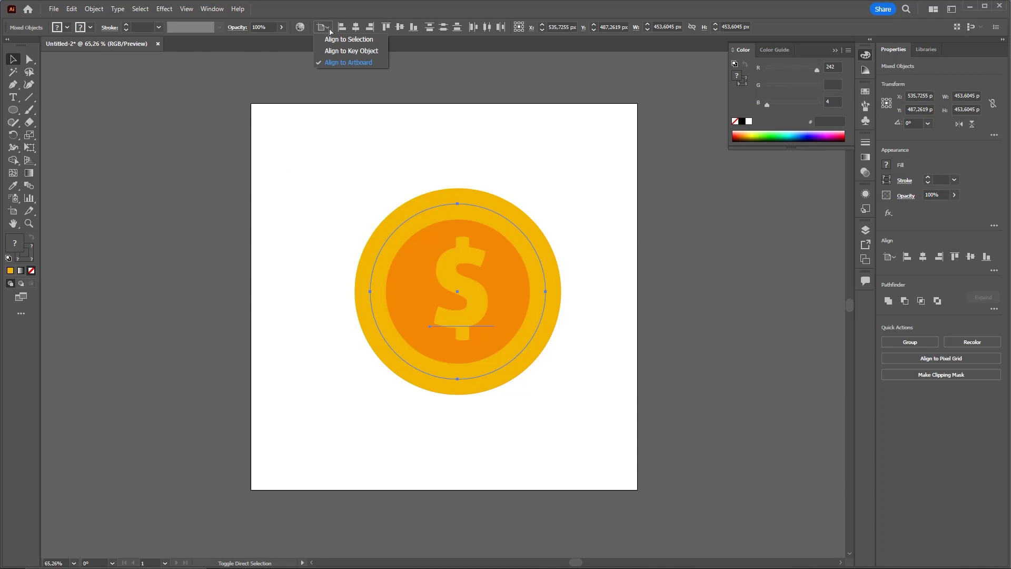
pyautogui.click(360, 63)
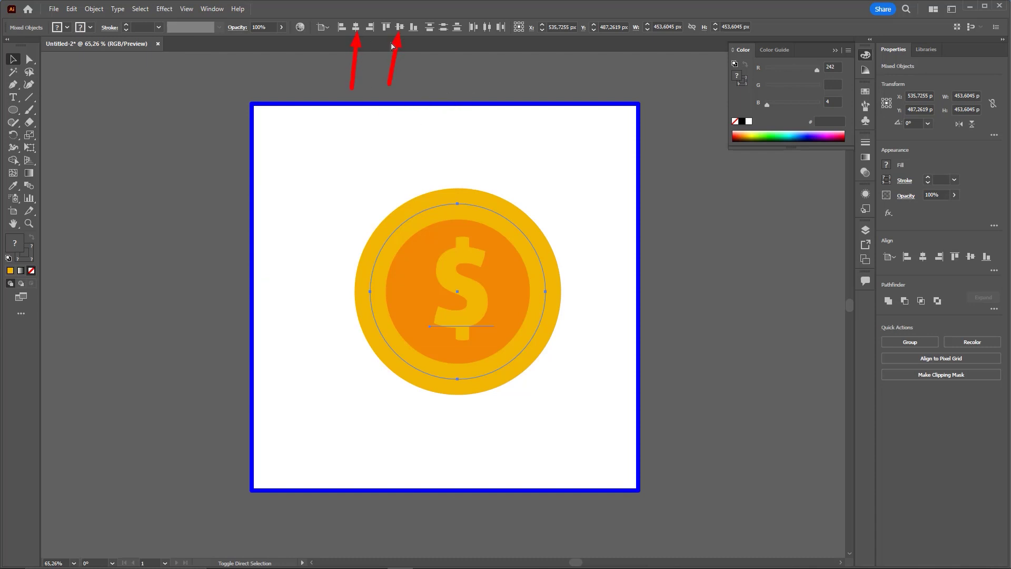
pyautogui.click(356, 27)
pyautogui.click(399, 27)
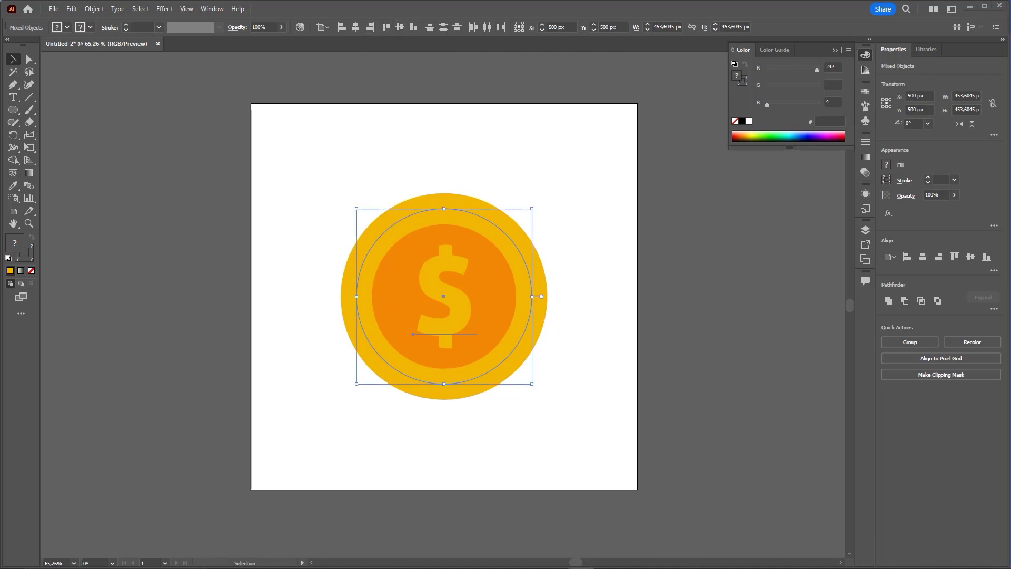
pyautogui.click(606, 258)
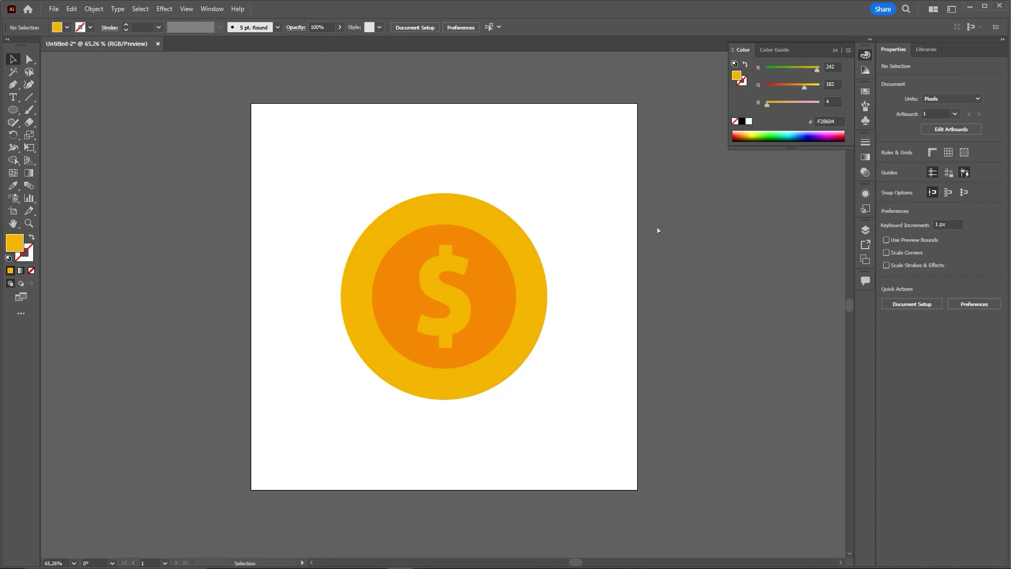
# - Apply Effect > 3D and Materials > Extrude & Bevel to the selected coin ring
pyautogui.click(518, 295)
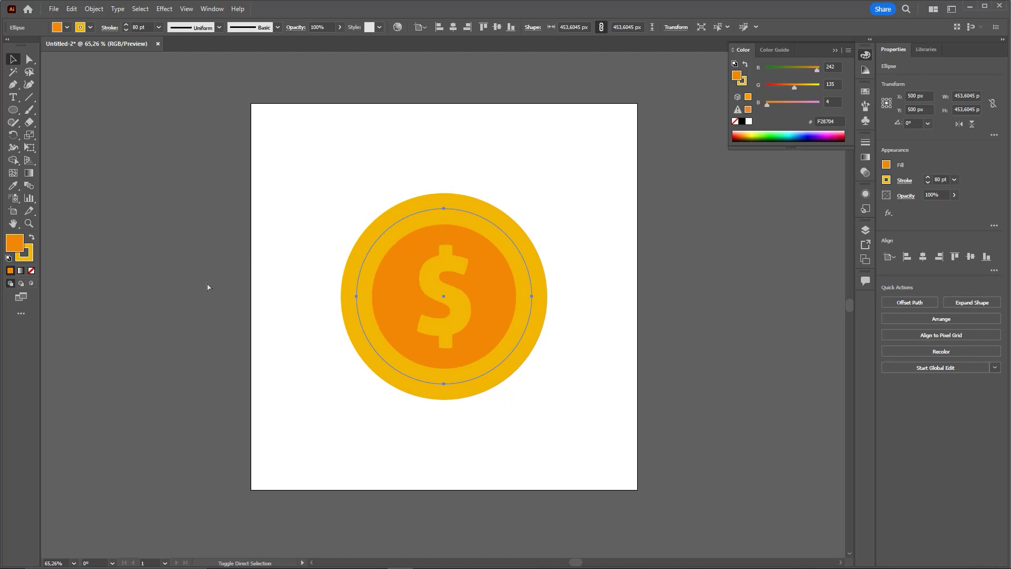
pyautogui.click(165, 8)
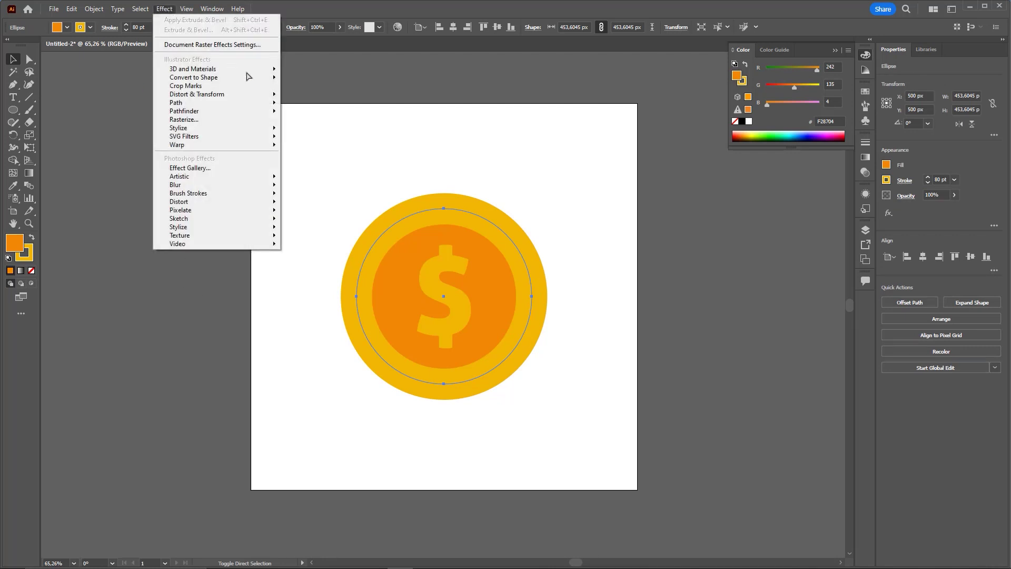
pyautogui.moveTo(192, 69)
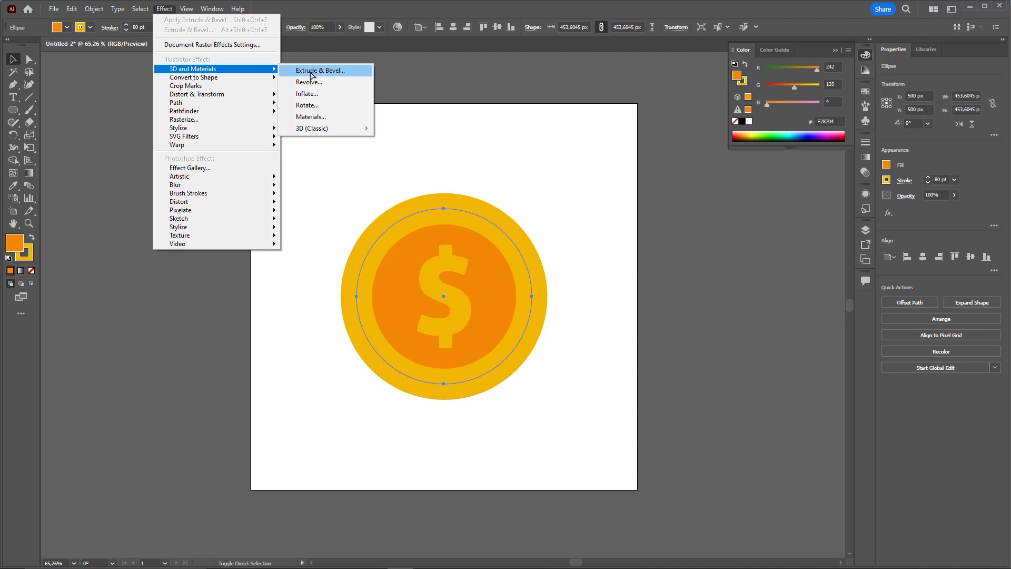
pyautogui.click(333, 72)
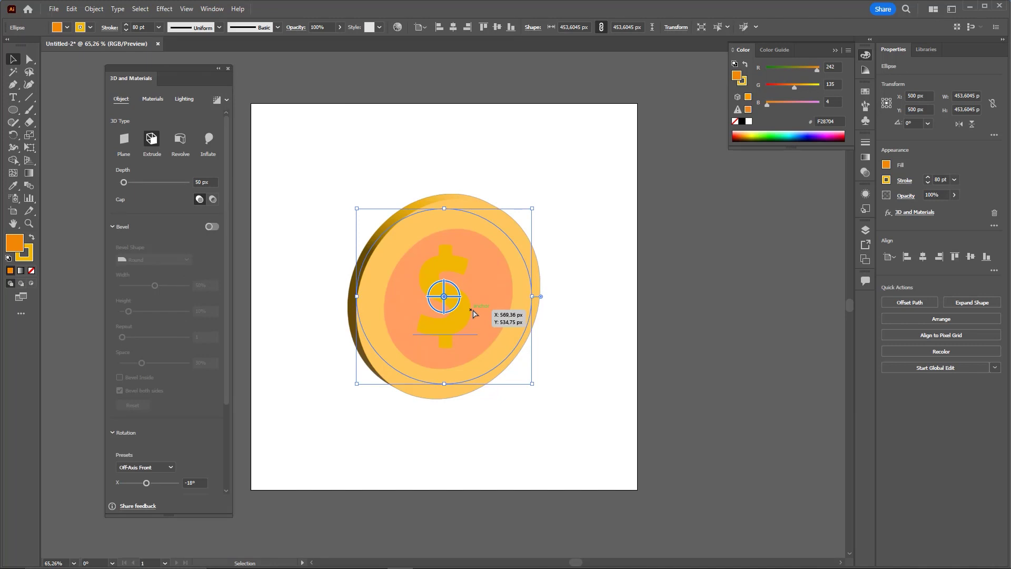
pyautogui.press('ctrl')
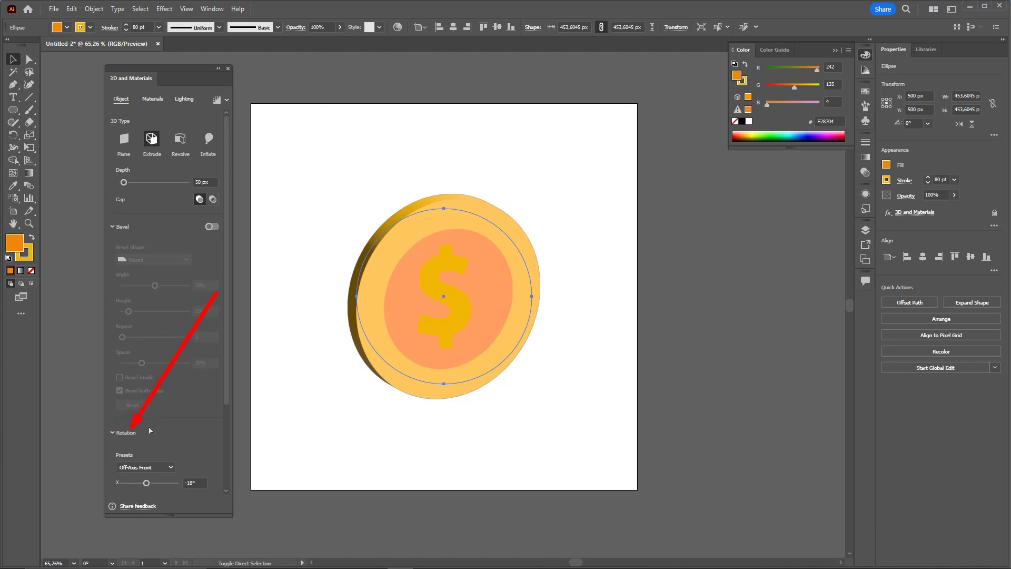
# - Set the coin's 3D rotation to the Isometric Top preset with 0° perspective
pyautogui.scroll(-3, 173, 379)
pyautogui.moveTo(147, 372); pyautogui.dragTo(158, 404)
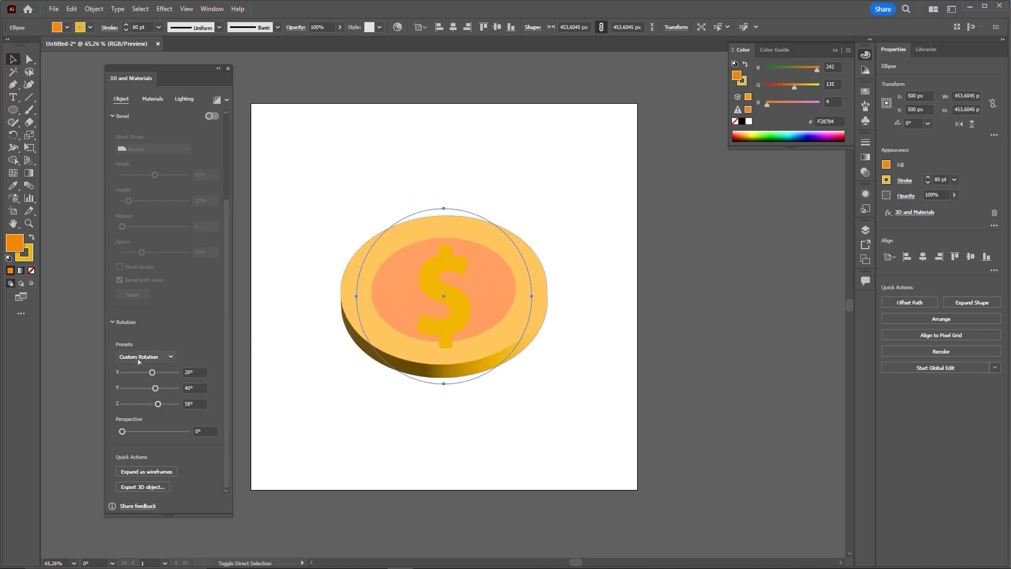
pyautogui.click(139, 358)
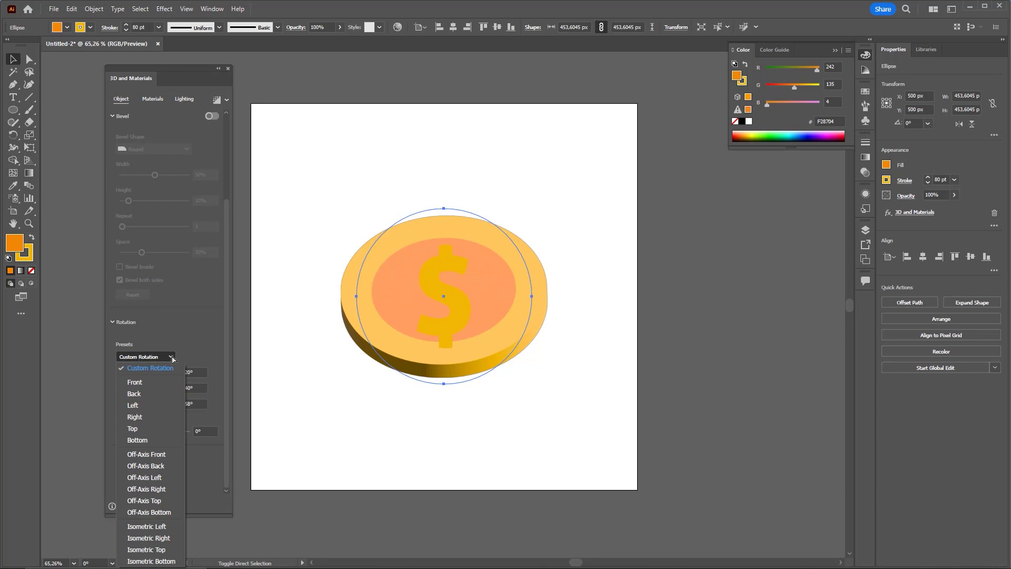
pyautogui.click(147, 550)
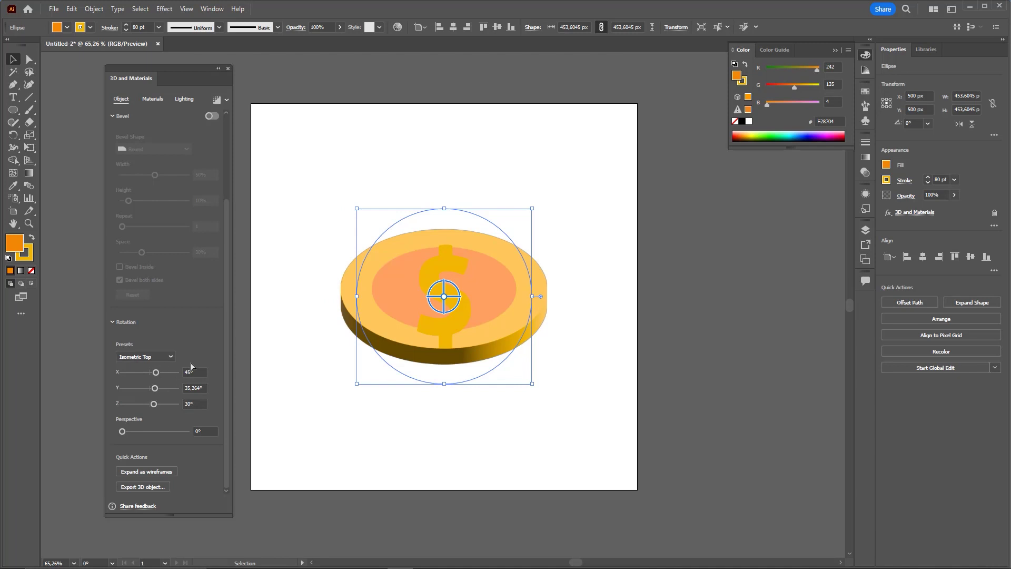
pyautogui.moveTo(126, 432)
pyautogui.mouseDown()
pyautogui.moveTo(195, 441)
pyautogui.moveTo(115, 419)
pyautogui.mouseUp()
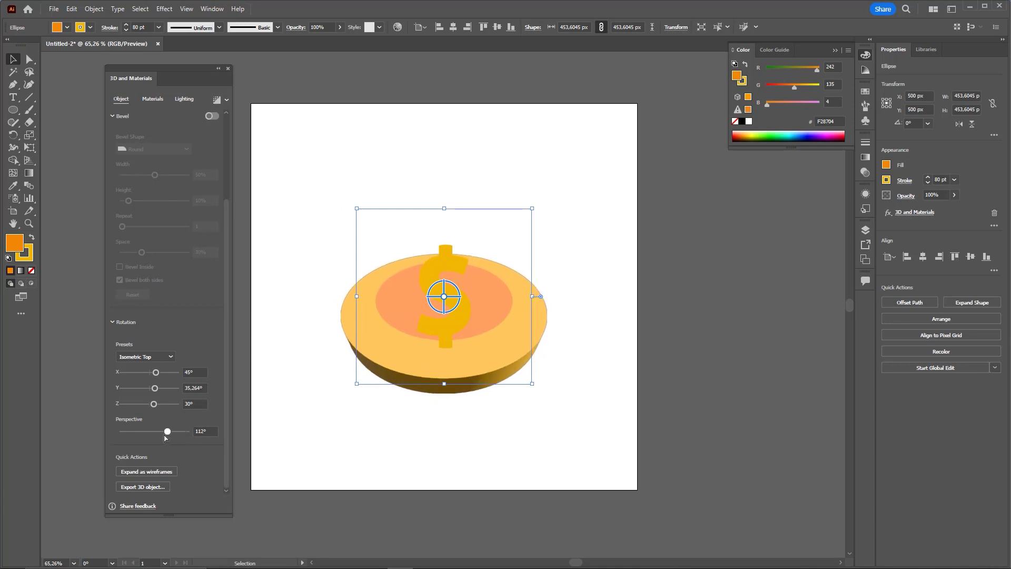
pyautogui.click(134, 358)
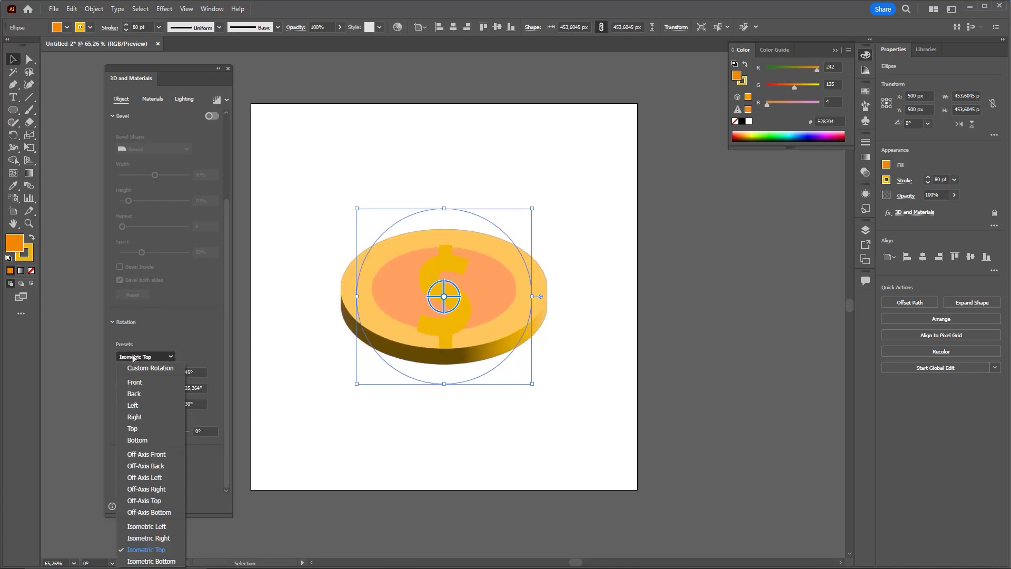
pyautogui.click(156, 353)
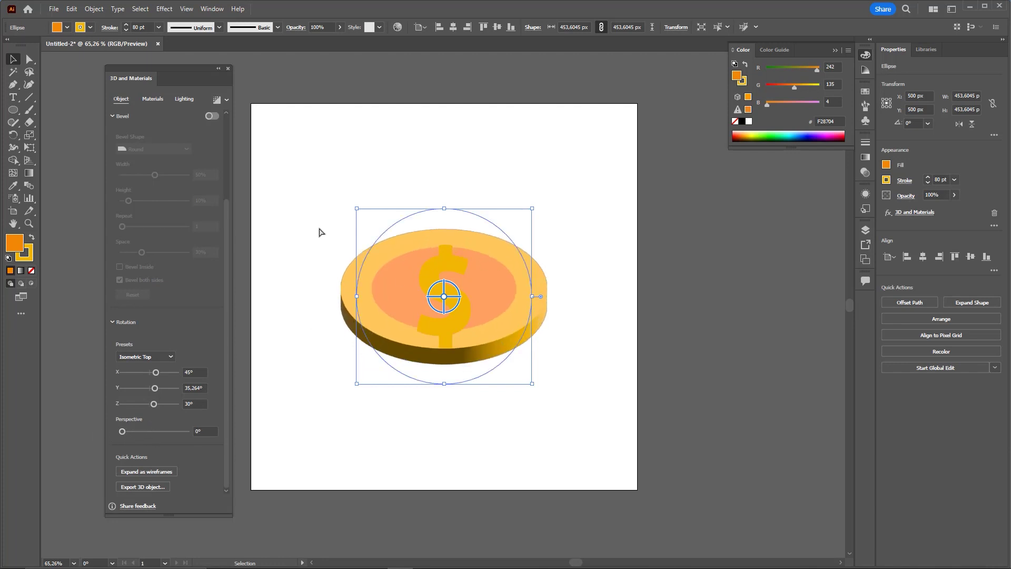
pyautogui.press('ctrl')
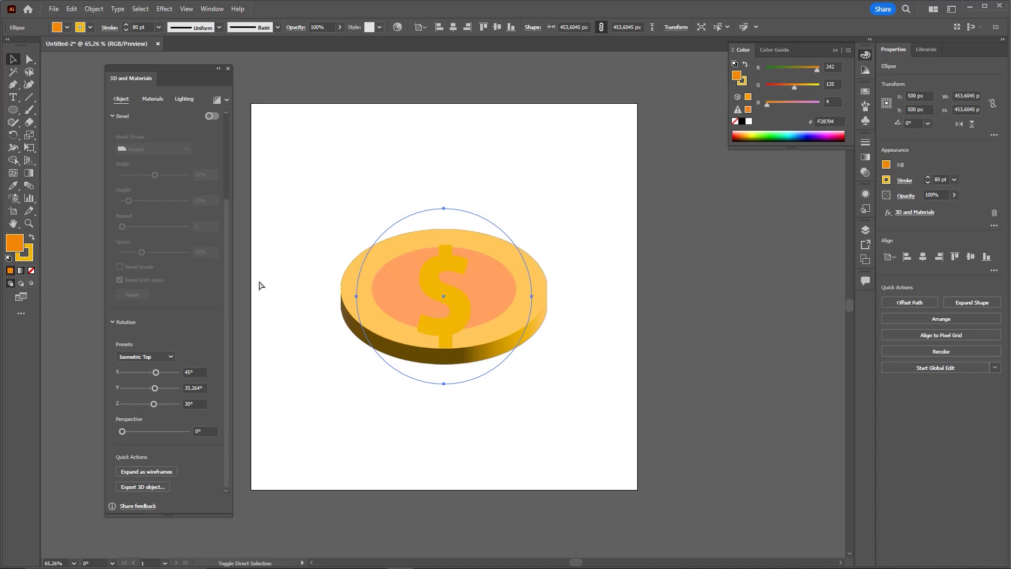
# - Show the coin's lighting settings and toggle ray-traced rendering off and back on
pyautogui.click(185, 99)
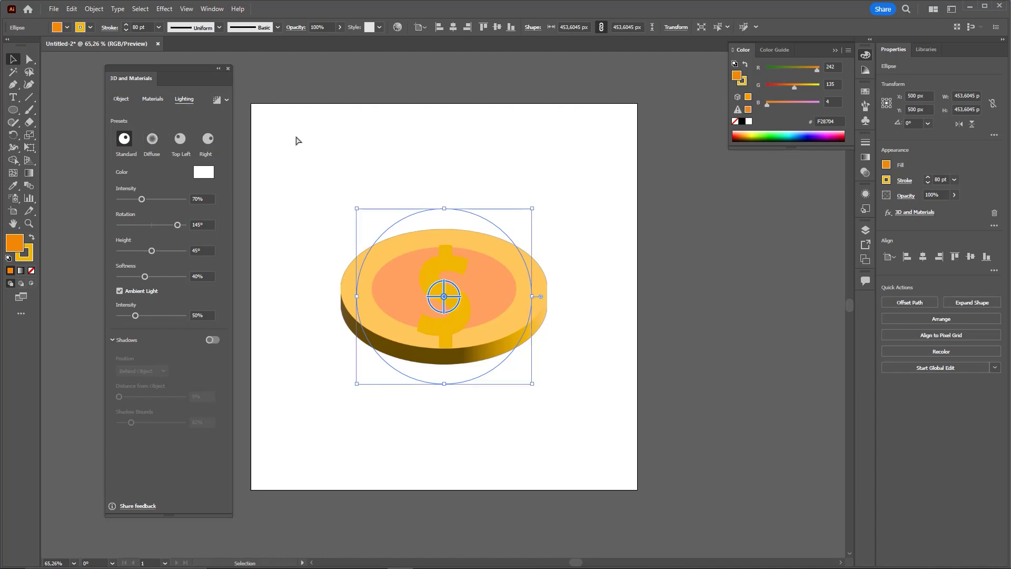
pyautogui.click(216, 102)
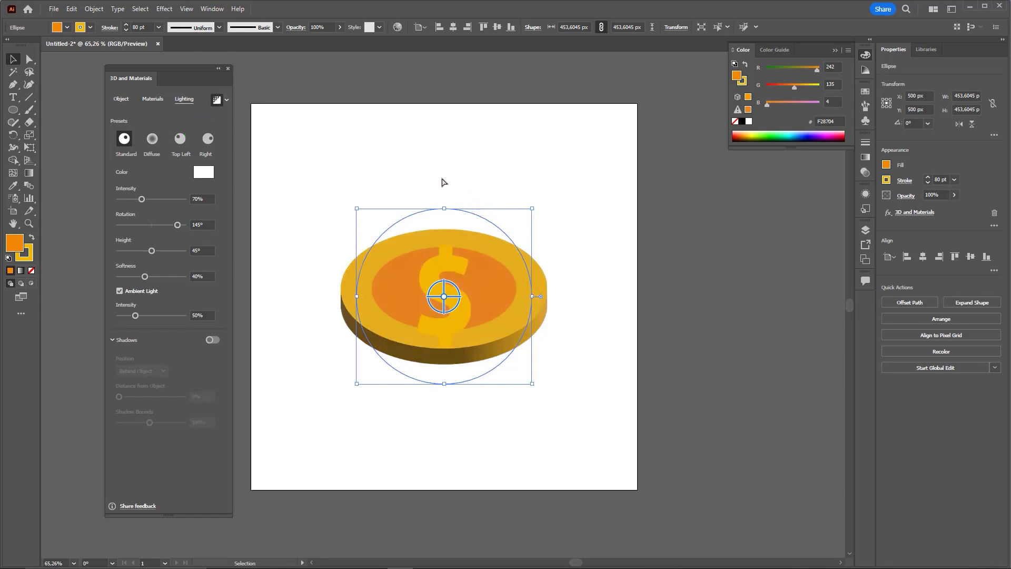
pyautogui.click(227, 100)
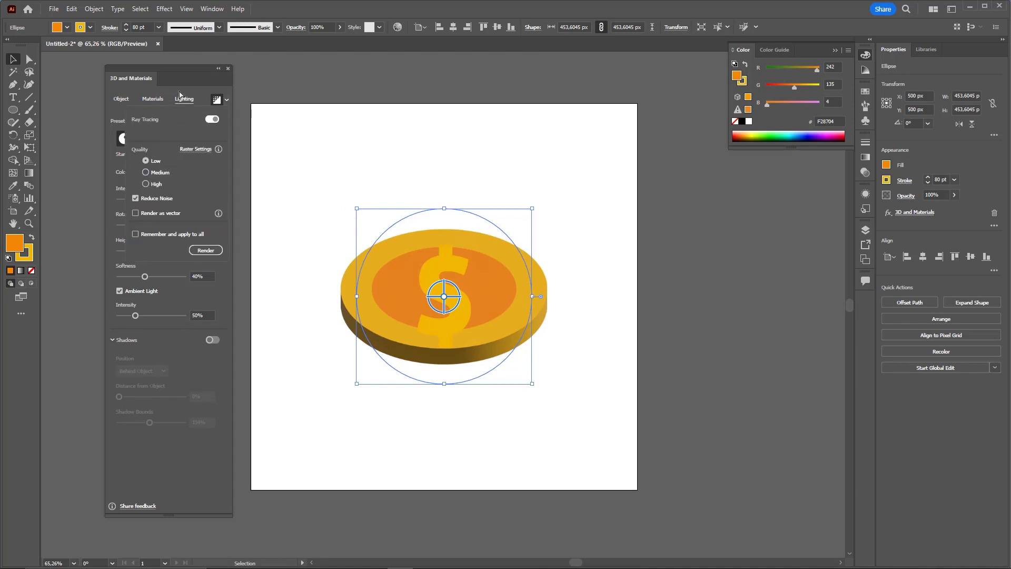
pyautogui.click(222, 102)
pyautogui.click(217, 100)
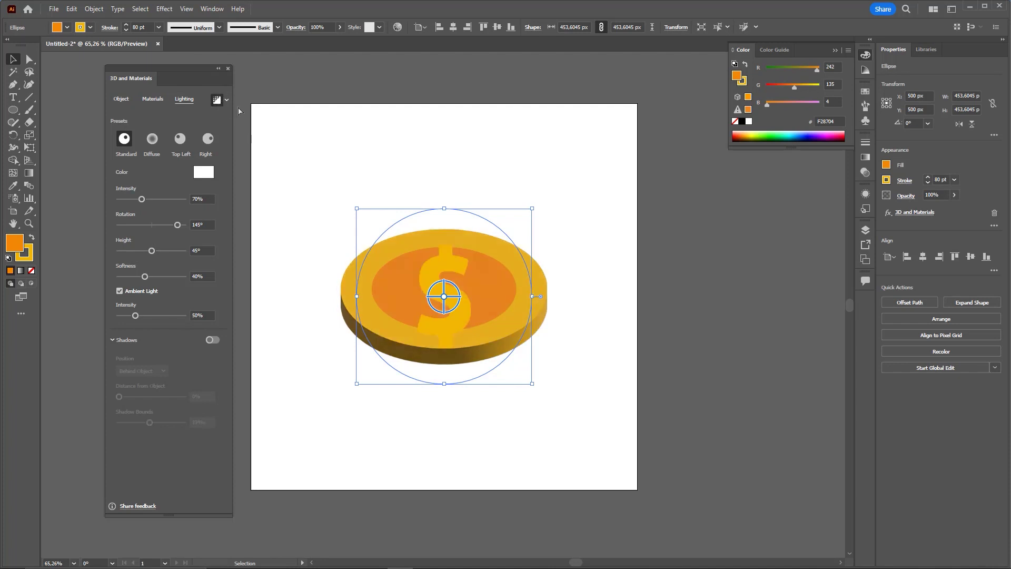
pyautogui.click(218, 100)
pyautogui.press('ctrl')
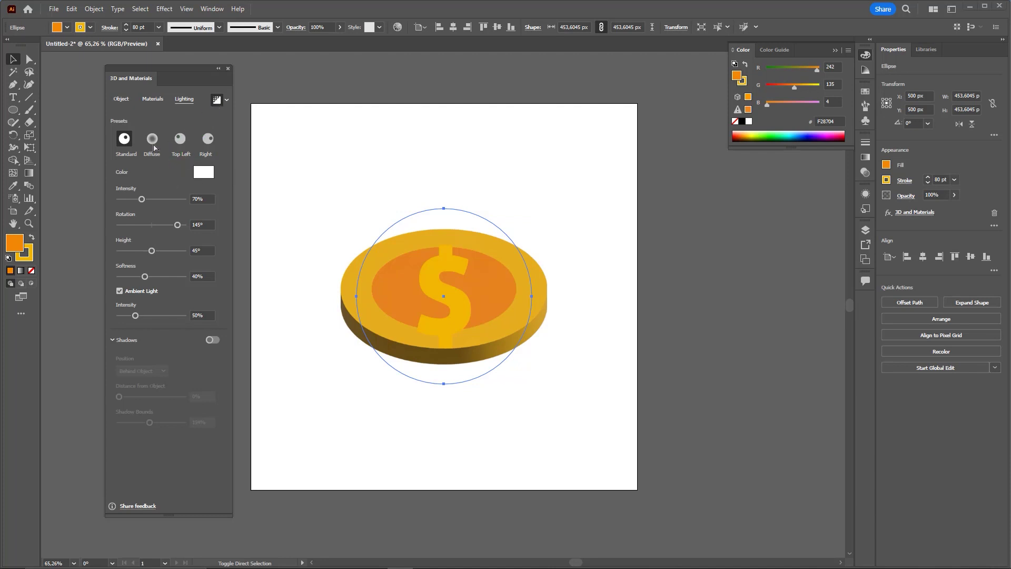
# - Apply the Diffuse light preset with 50% intensity and 70% ambient light intensity
pyautogui.click(155, 142)
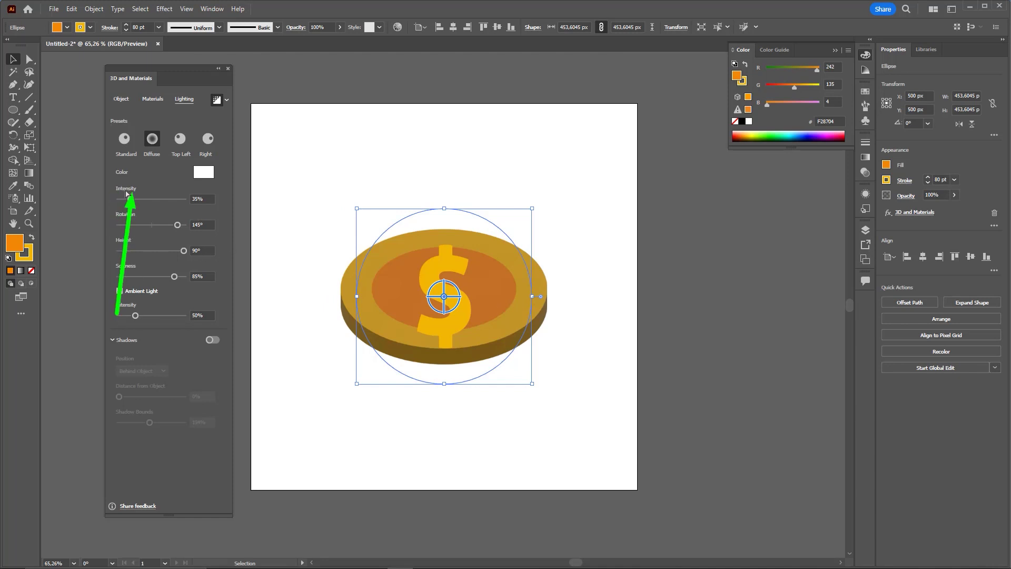
pyautogui.click(197, 201)
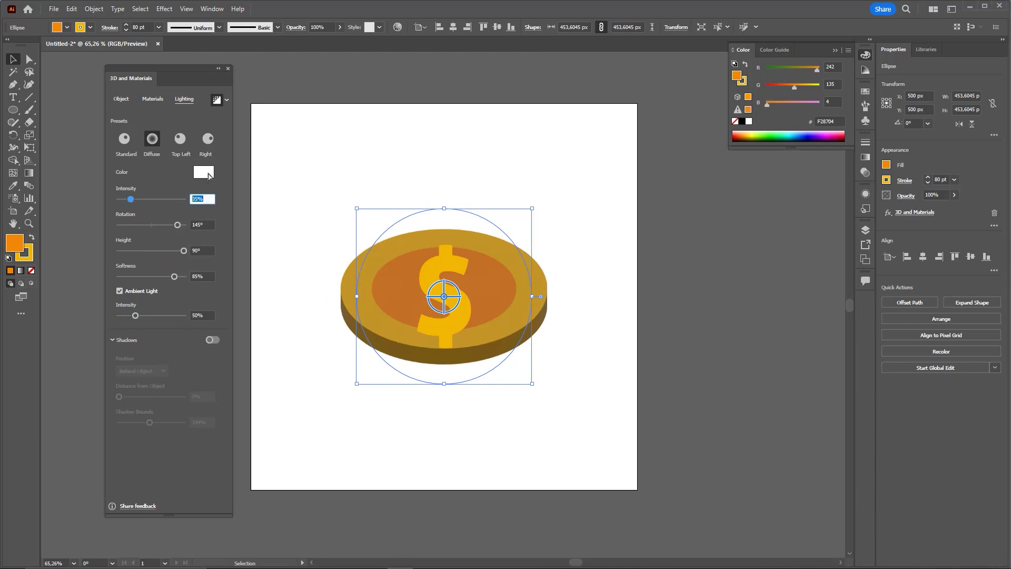
pyautogui.write('50')
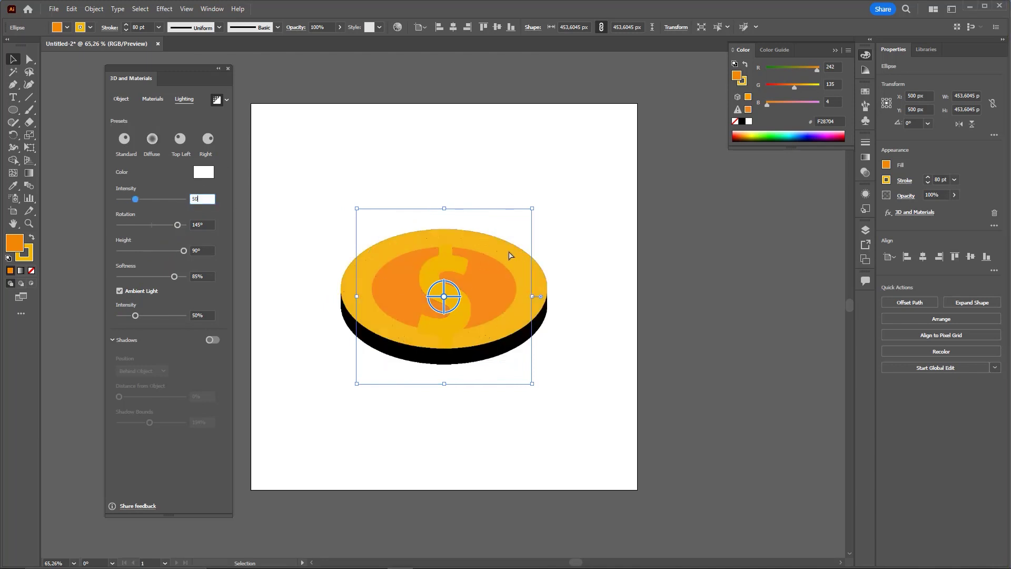
pyautogui.press('Return')
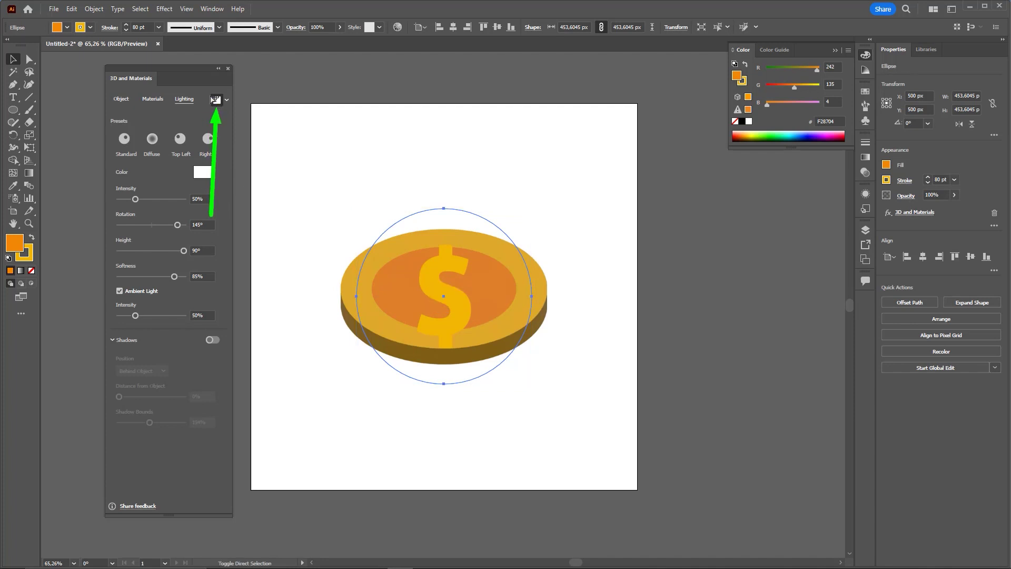
pyautogui.click(216, 100)
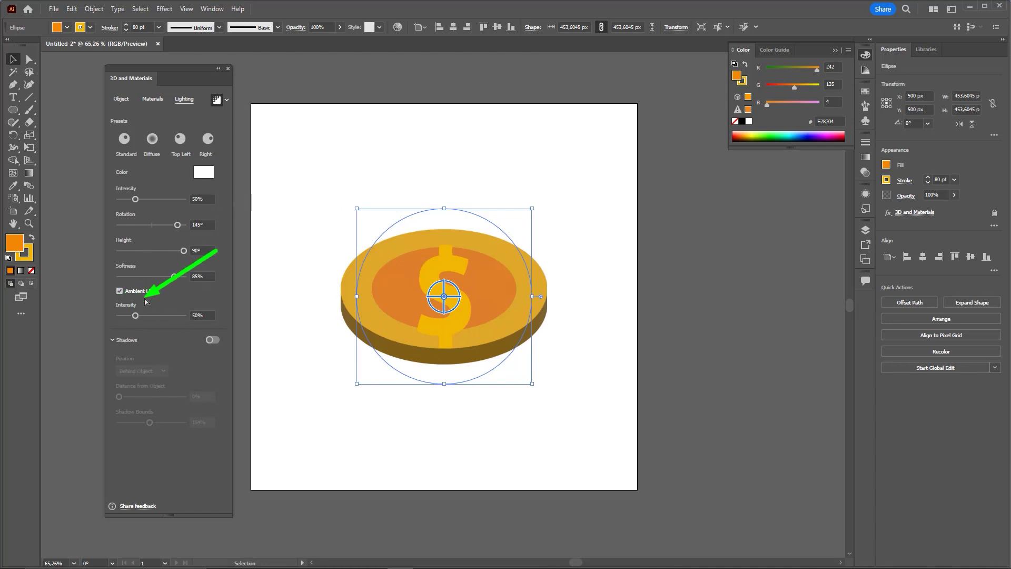
pyautogui.click(196, 315)
pyautogui.write('70')
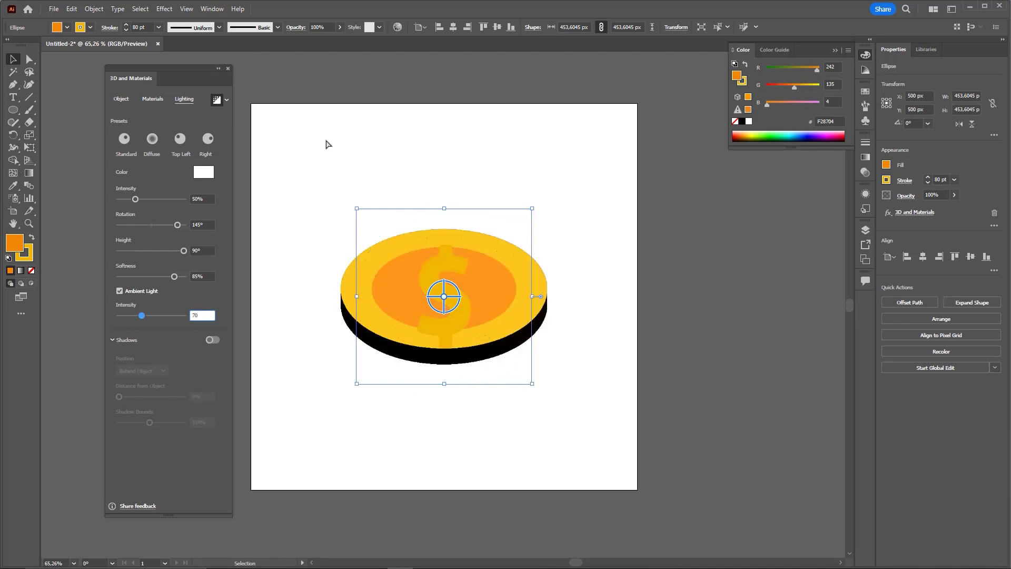
pyautogui.press('Return')
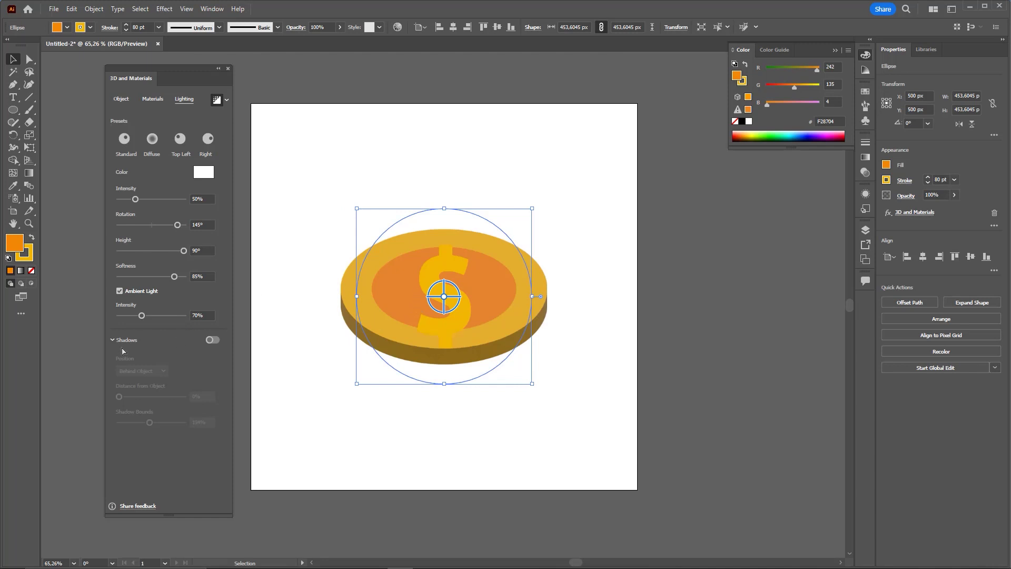
pyautogui.click(161, 341)
# - Turn on the coin's shadow and set its position to Behind Object
pyautogui.click(213, 339)
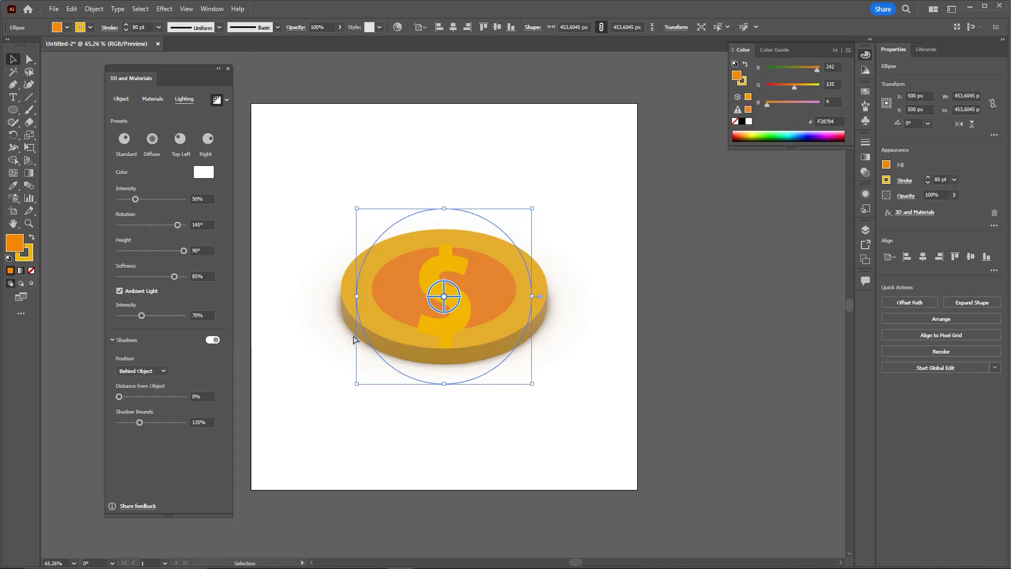
pyautogui.click(161, 372)
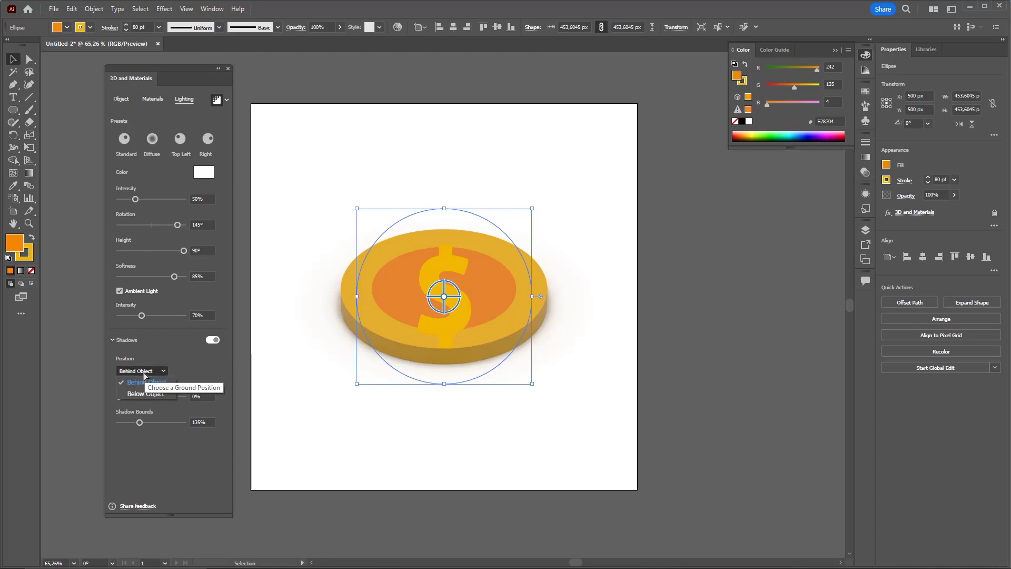
pyautogui.click(143, 394)
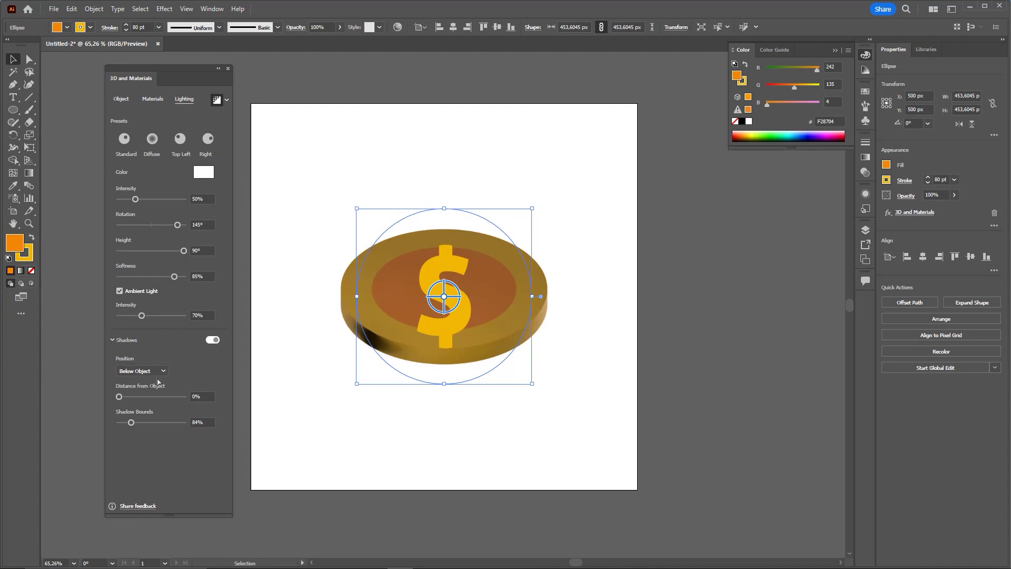
pyautogui.click(140, 372)
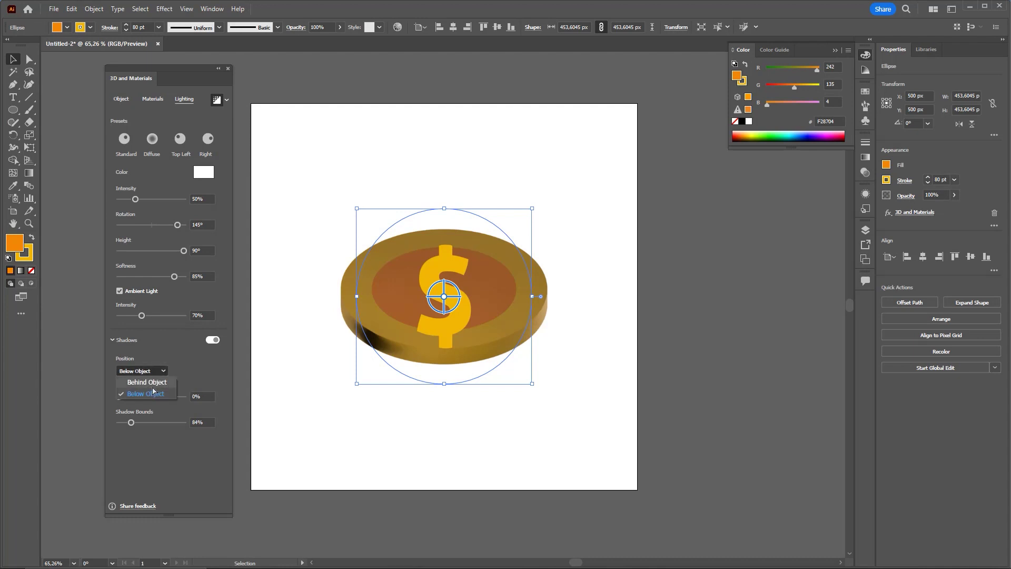
pyautogui.click(152, 384)
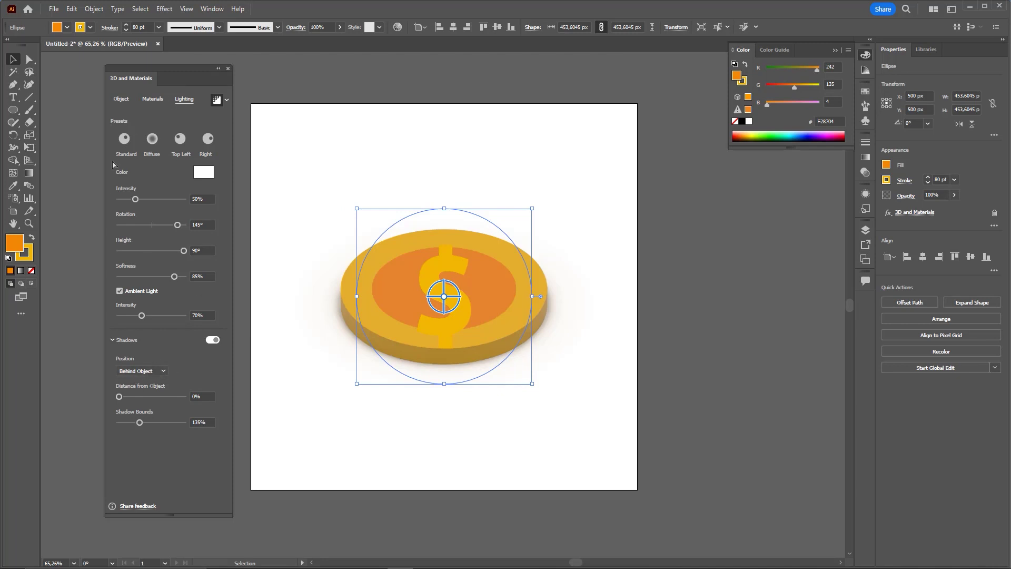
pyautogui.click(121, 99)
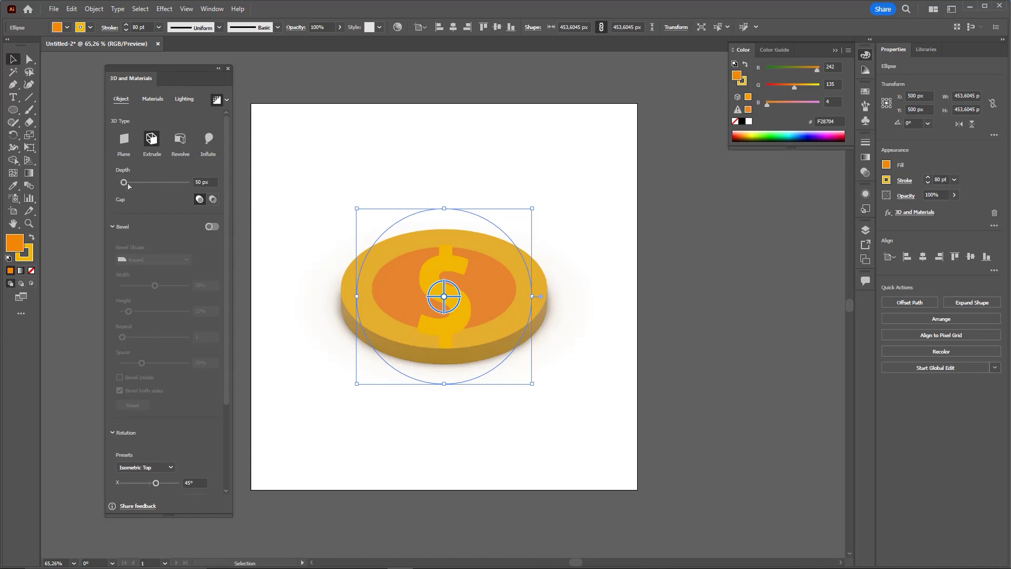
# - Set the coin's extrusion depth to 70 px and choose a Round bevel
pyautogui.moveTo(123, 182); pyautogui.dragTo(135, 182)
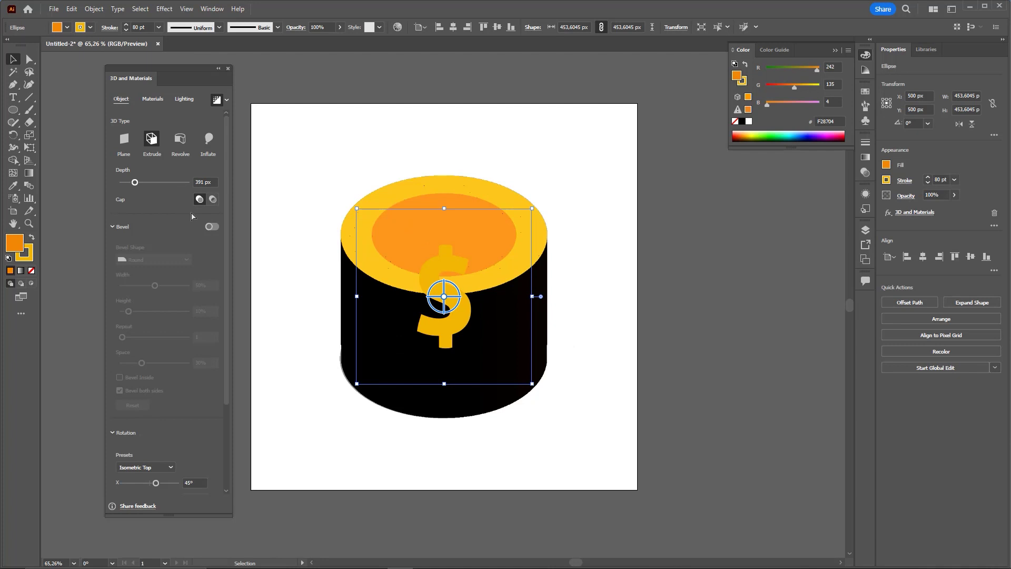
pyautogui.write('70')
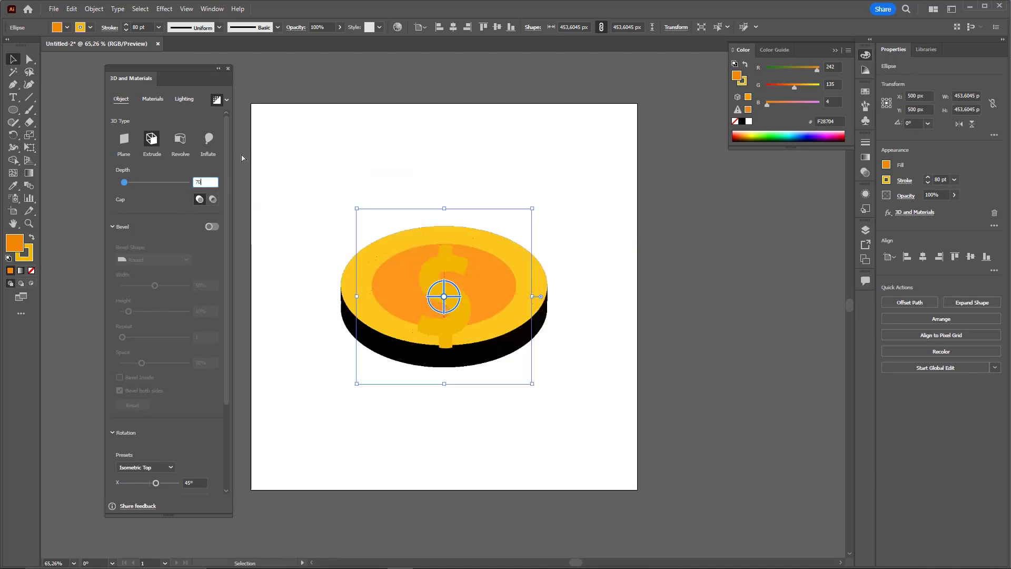
pyautogui.press('Return')
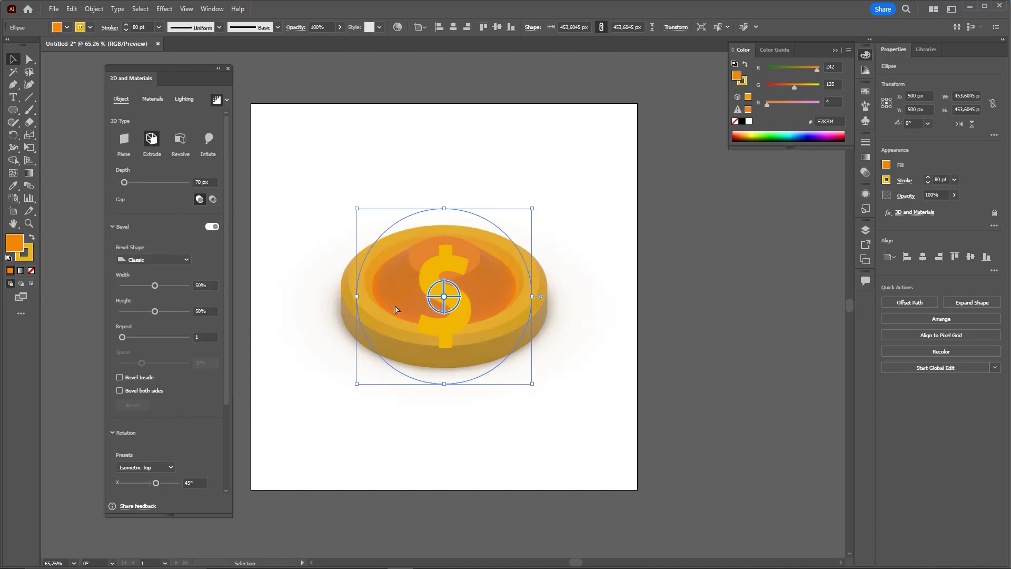
pyautogui.click(121, 260)
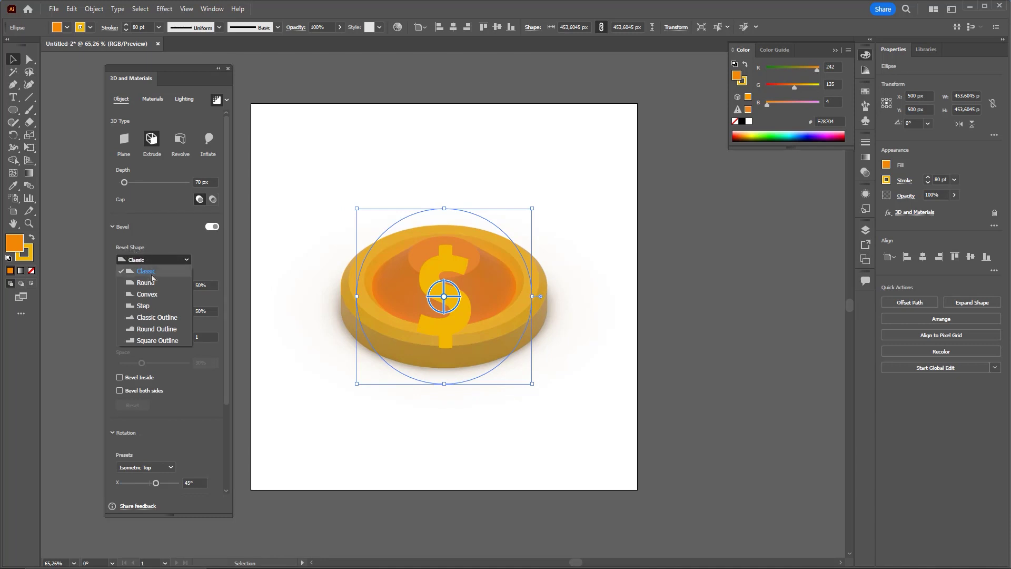
pyautogui.click(146, 282)
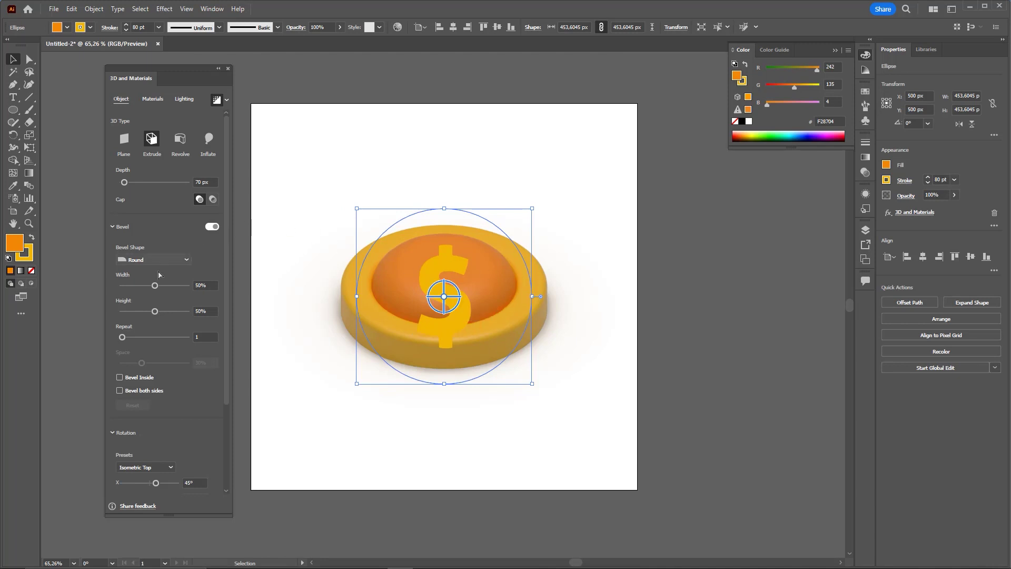
# - Give the bevel 50% width and 10% height on both sides, then nudge the coin left
pyautogui.moveTo(154, 285)
pyautogui.mouseDown()
pyautogui.moveTo(122, 286)
pyautogui.moveTo(133, 286)
pyautogui.mouseUp()
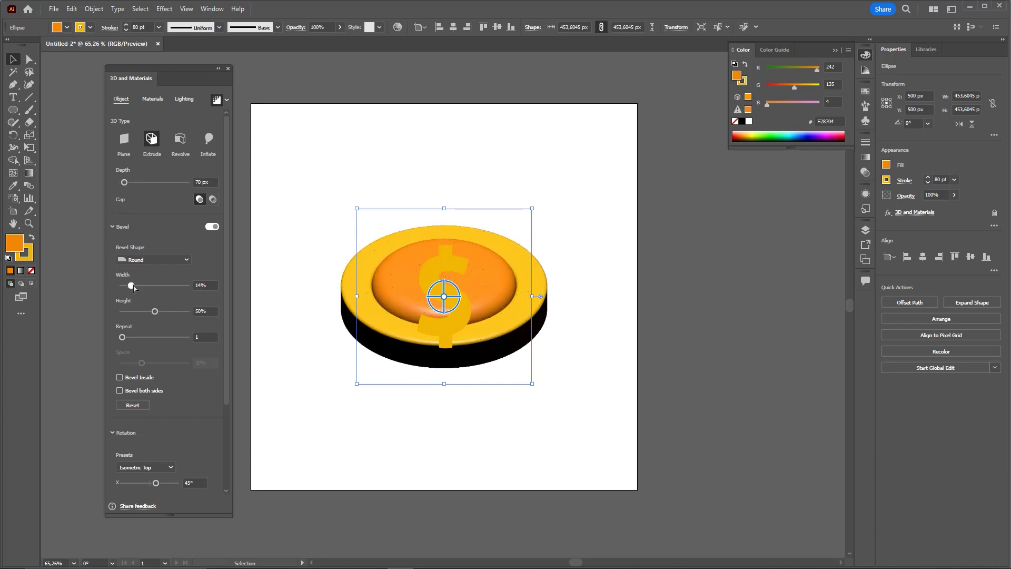
pyautogui.click(209, 287)
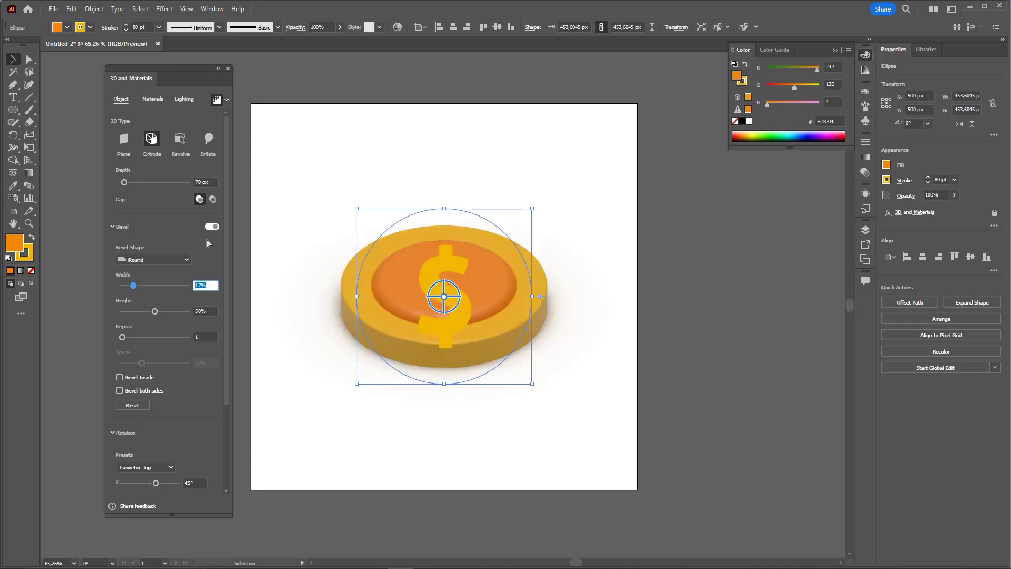
pyautogui.write('50')
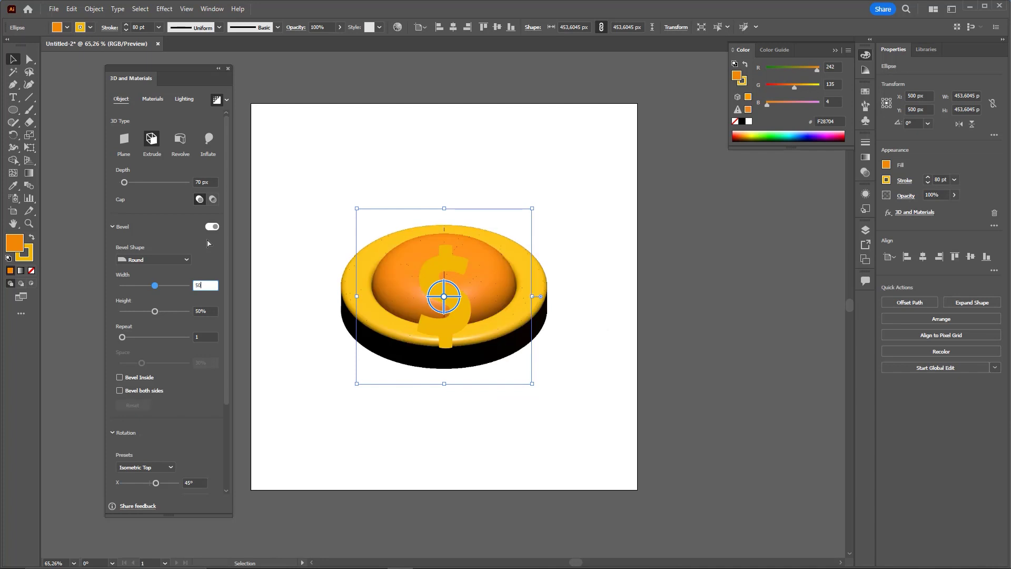
pyautogui.press('Tab')
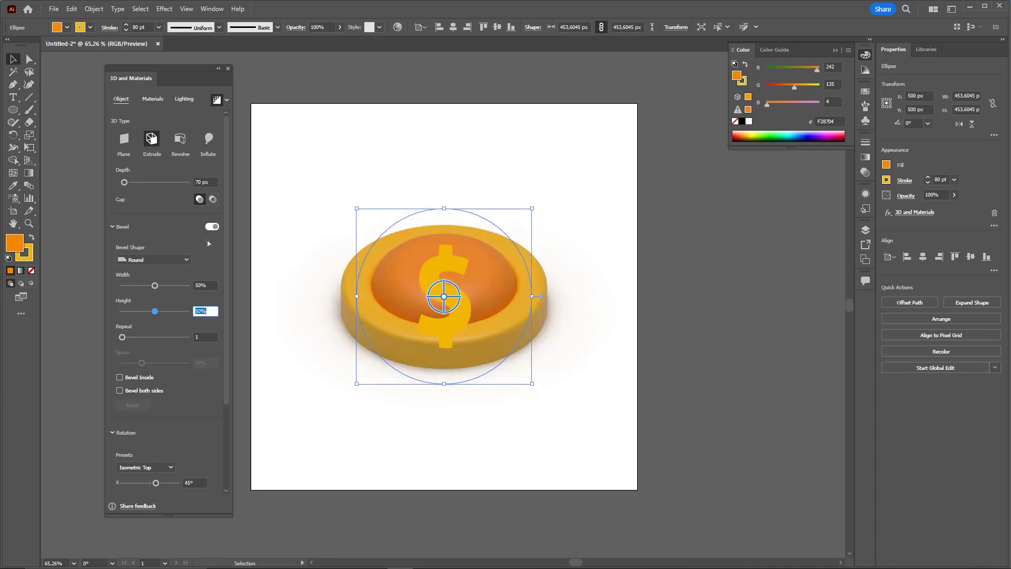
pyautogui.write('10')
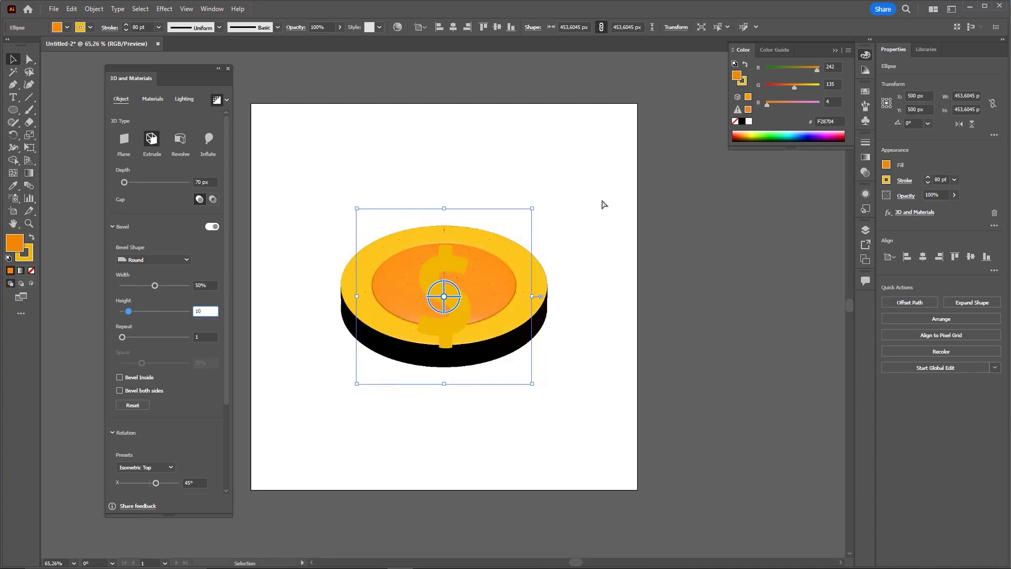
pyautogui.press('Return')
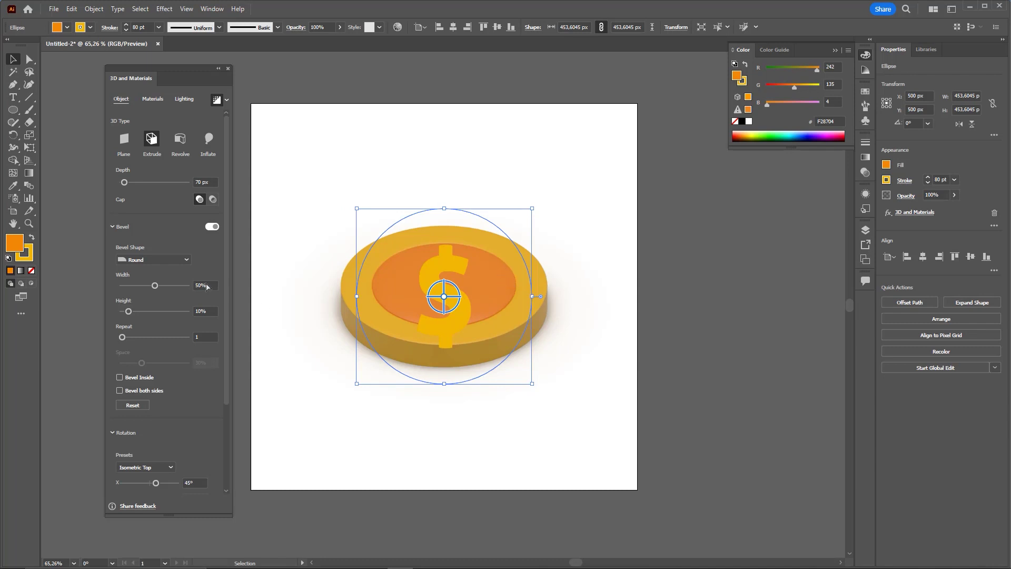
pyautogui.click(130, 391)
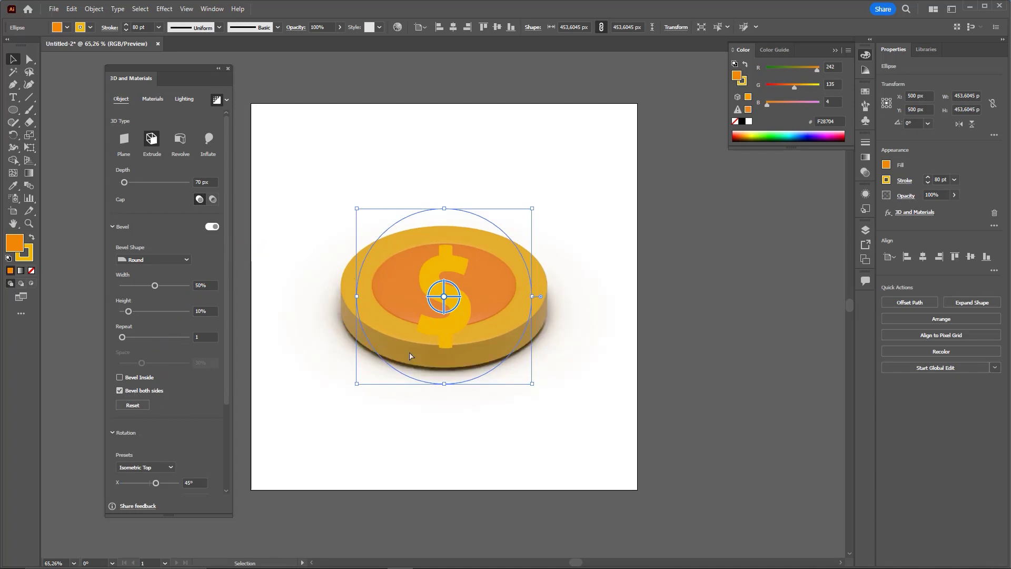
pyautogui.press('ctrl')
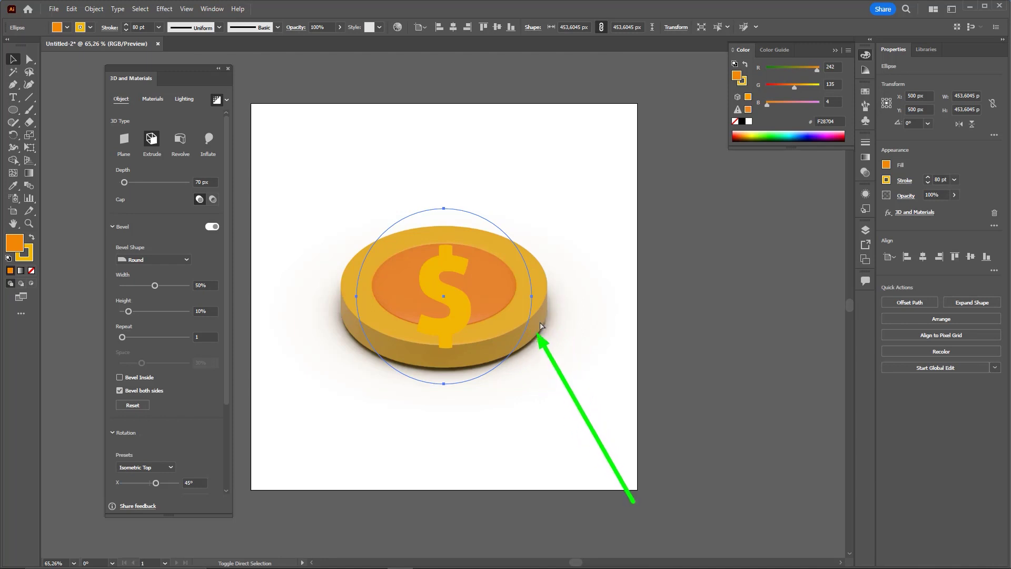
pyautogui.moveTo(541, 326)
pyautogui.mouseDown()
pyautogui.moveTo(601, 303)
pyautogui.moveTo(597, 317)
pyautogui.mouseUp()
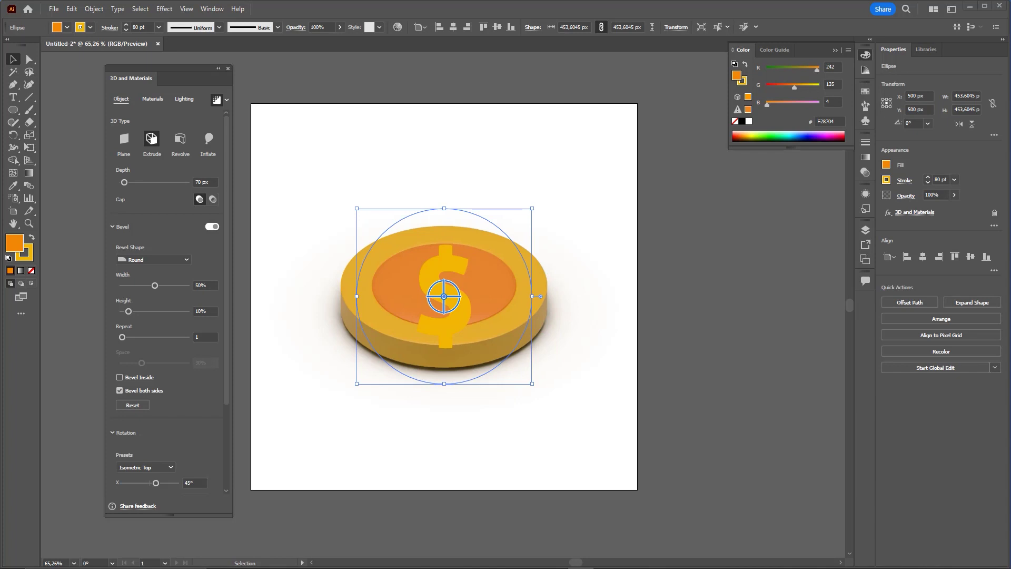
# - Select the dollar sign, bring up its 3D and Materials settings, and show the Layers panel
pyautogui.click(614, 258)
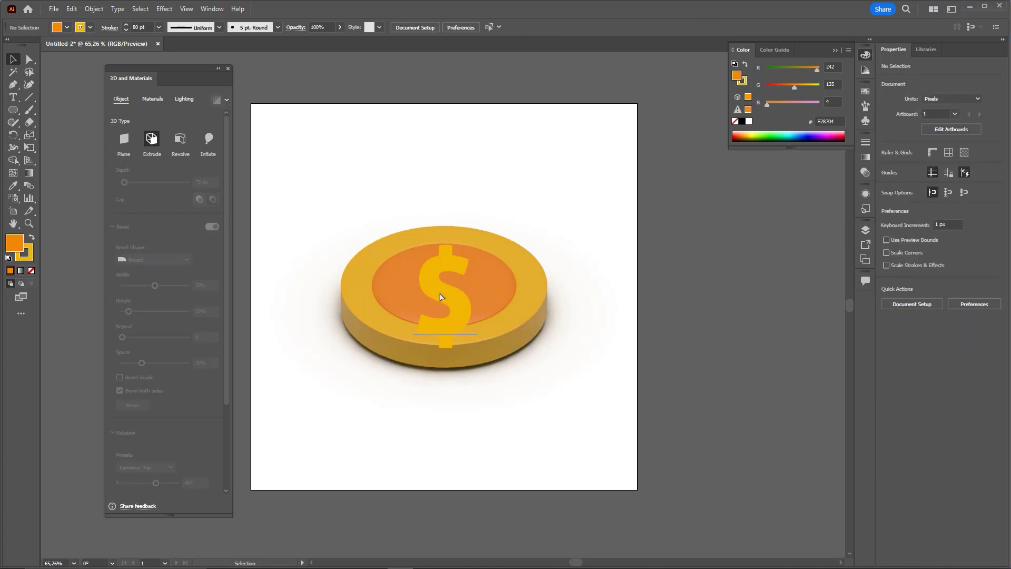
pyautogui.moveTo(461, 289); pyautogui.dragTo(453, 276)
pyautogui.hotkey('ctrl', 'z')
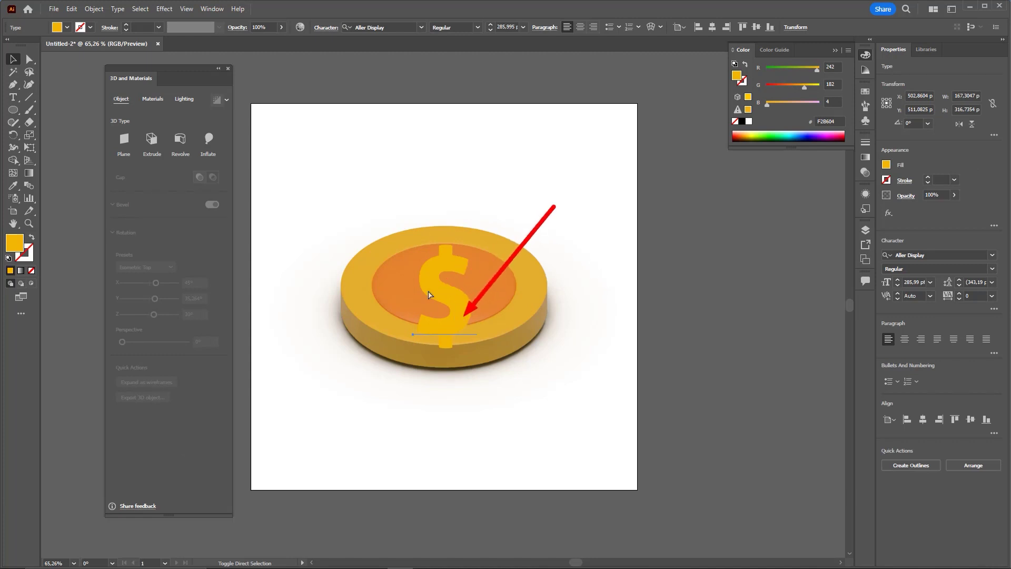
pyautogui.click(165, 10)
pyautogui.moveTo(193, 69)
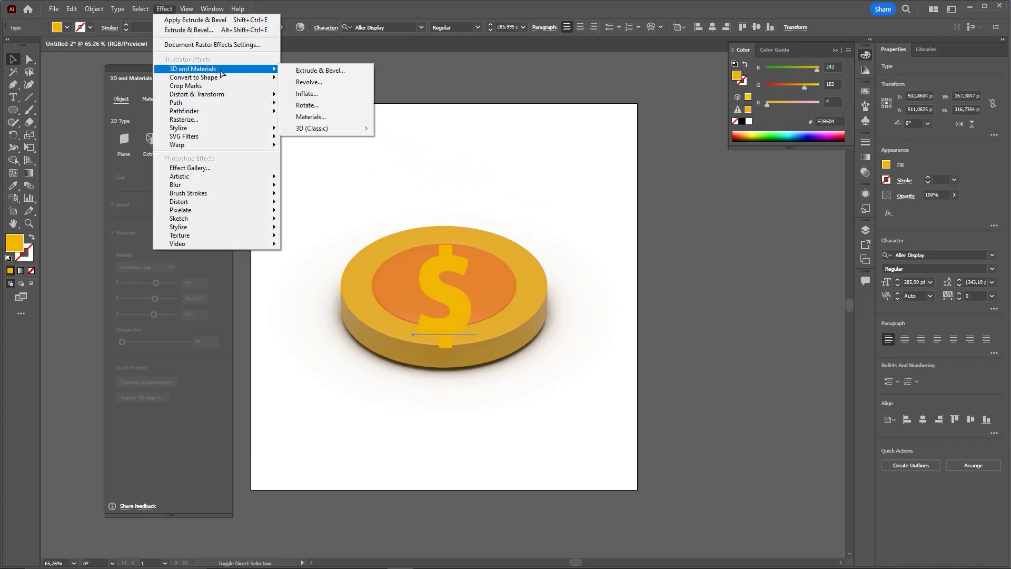
pyautogui.click(390, 135)
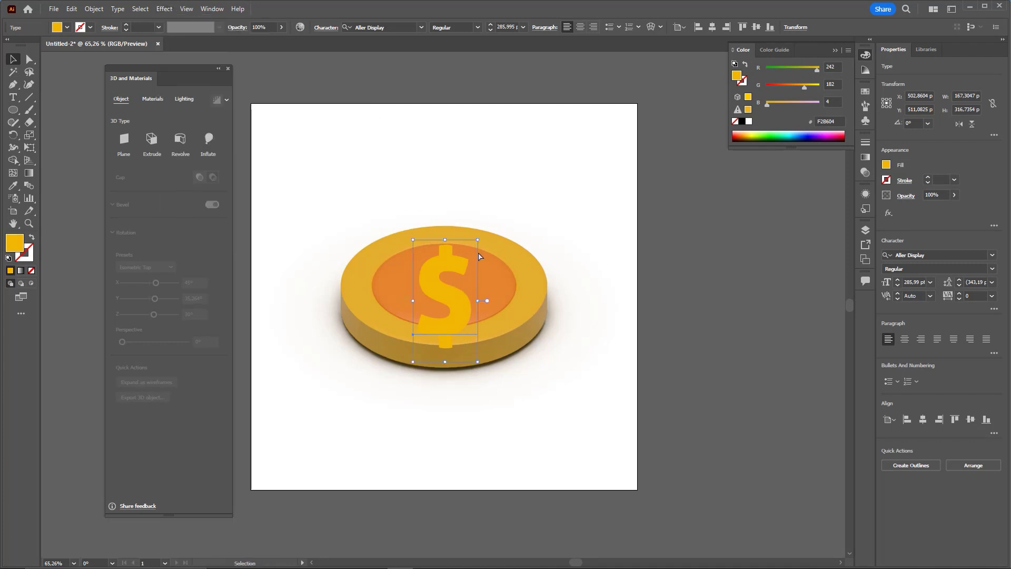
pyautogui.press('ctrl')
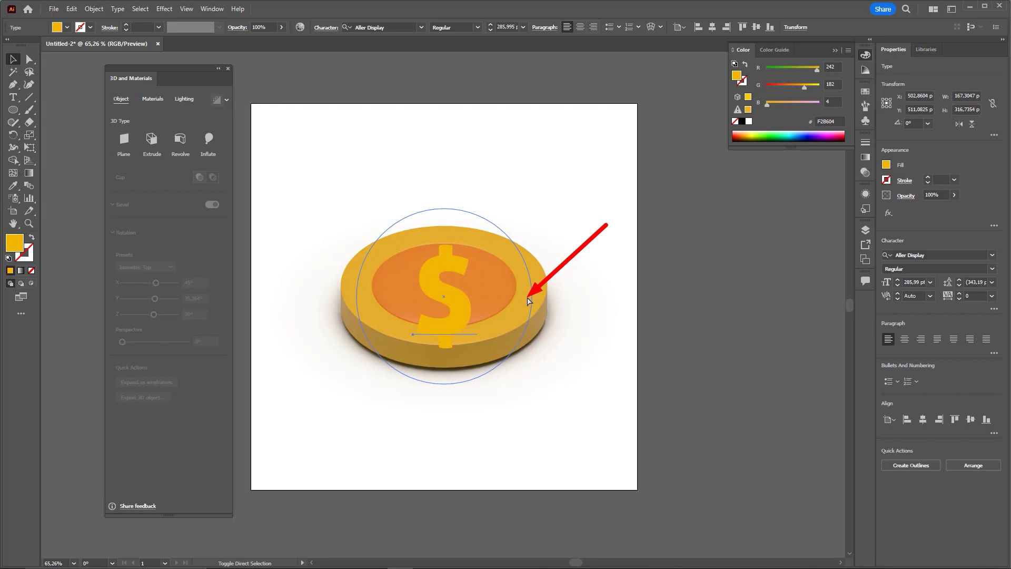
pyautogui.click(866, 230)
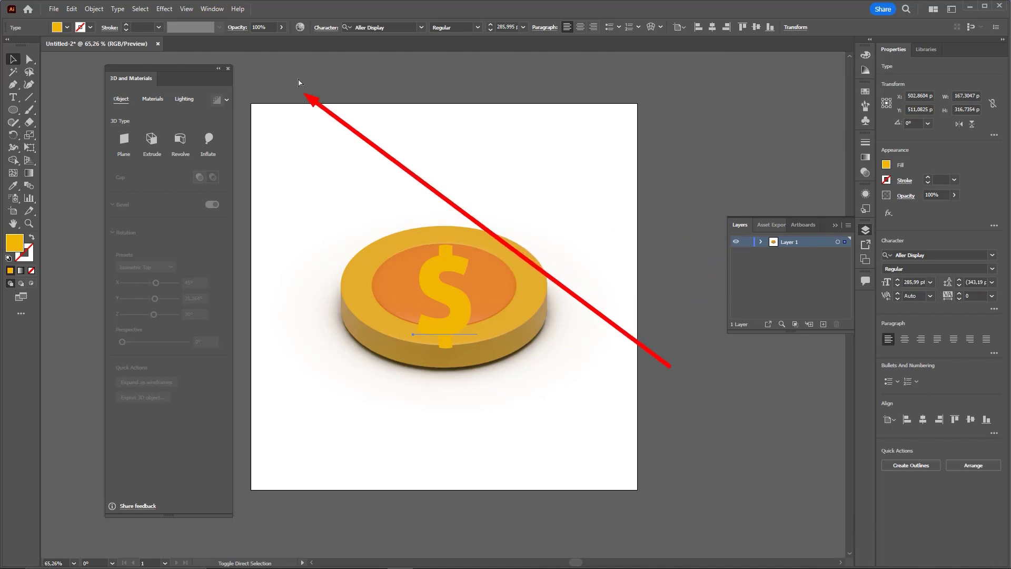
# - Keep the Layers panel visible and expand Layer 1 to select the $ object
pyautogui.click(217, 10)
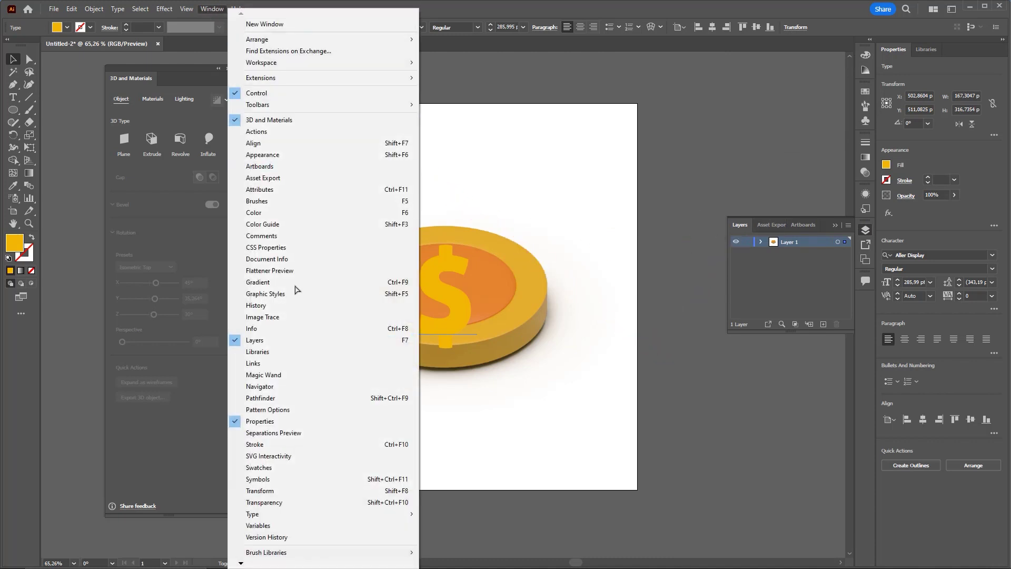
pyautogui.click(263, 341)
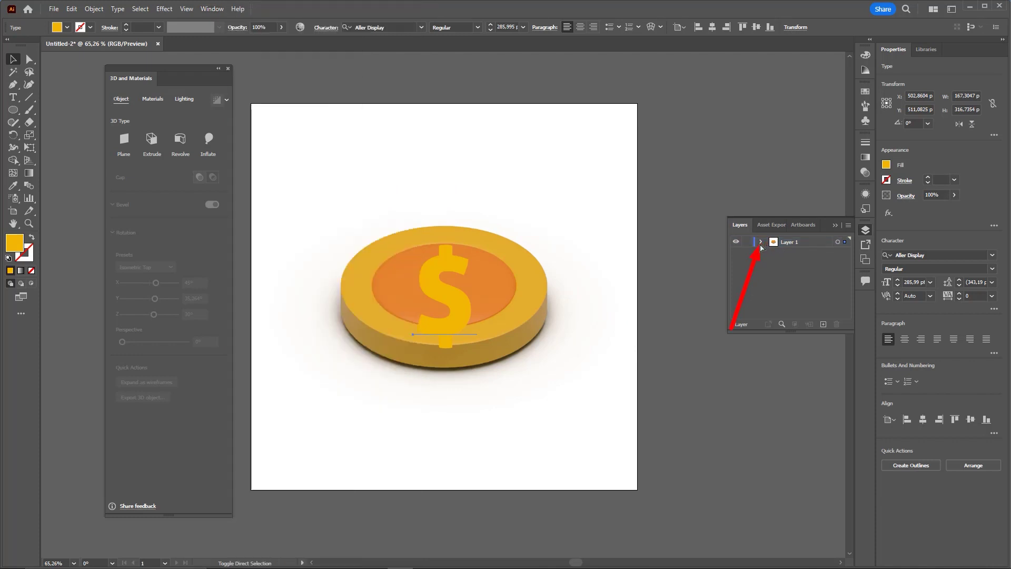
pyautogui.click(761, 242)
pyautogui.click(800, 255)
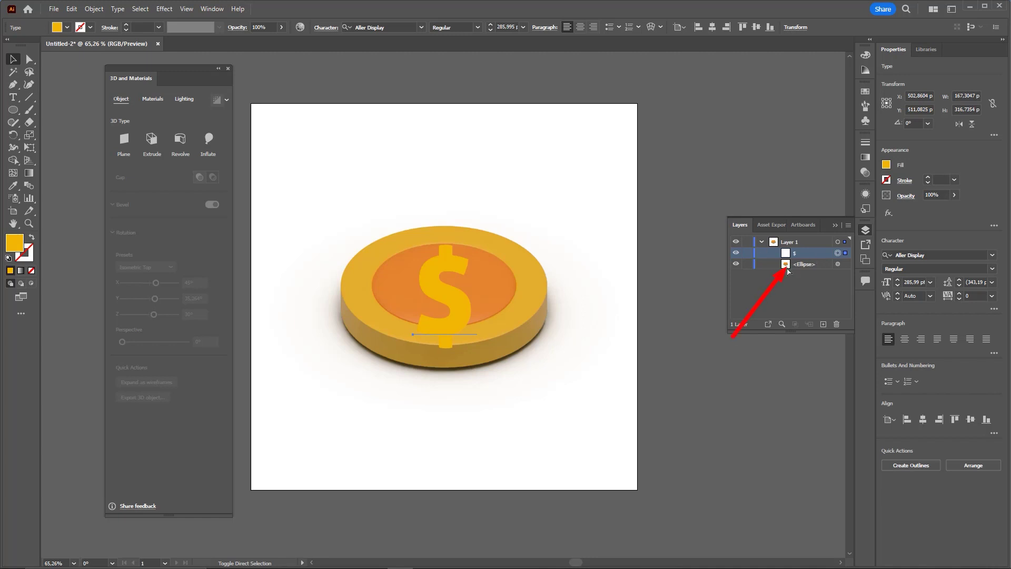
# - Set the Layers panel row size to Large and make the panel taller
pyautogui.click(848, 226)
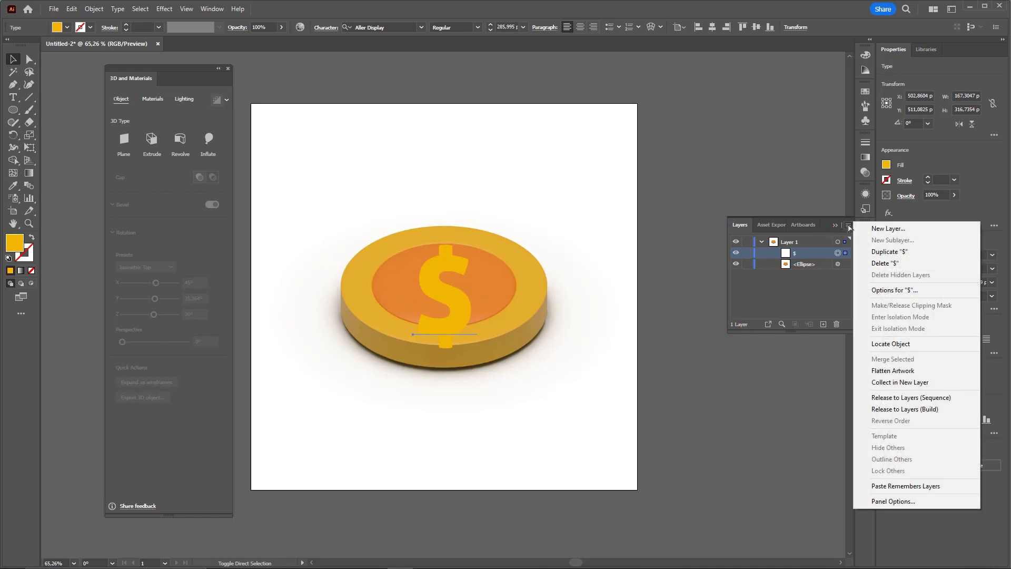
pyautogui.click(893, 502)
pyautogui.click(628, 255)
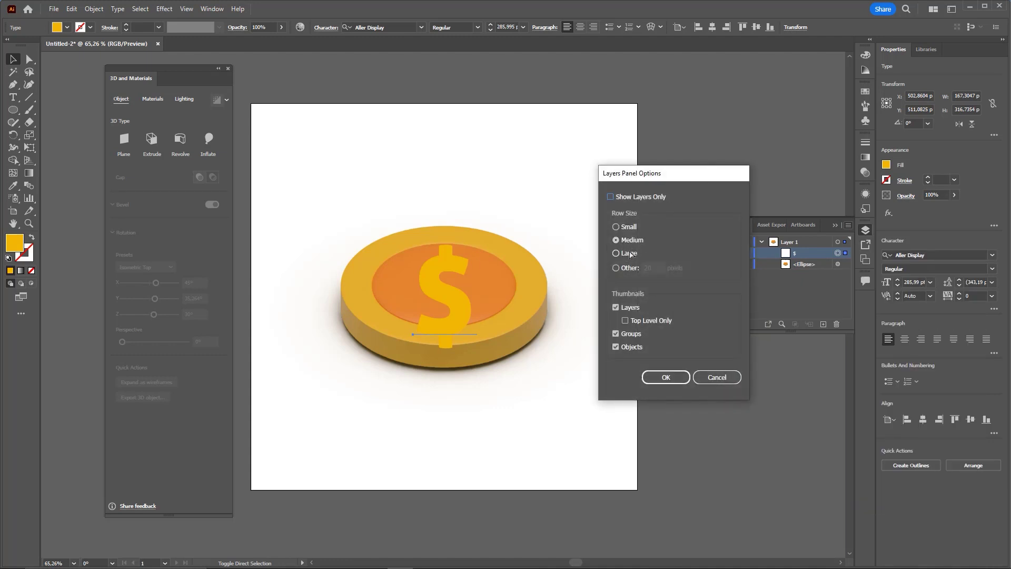
pyautogui.click(666, 377)
pyautogui.moveTo(794, 339); pyautogui.dragTo(795, 381)
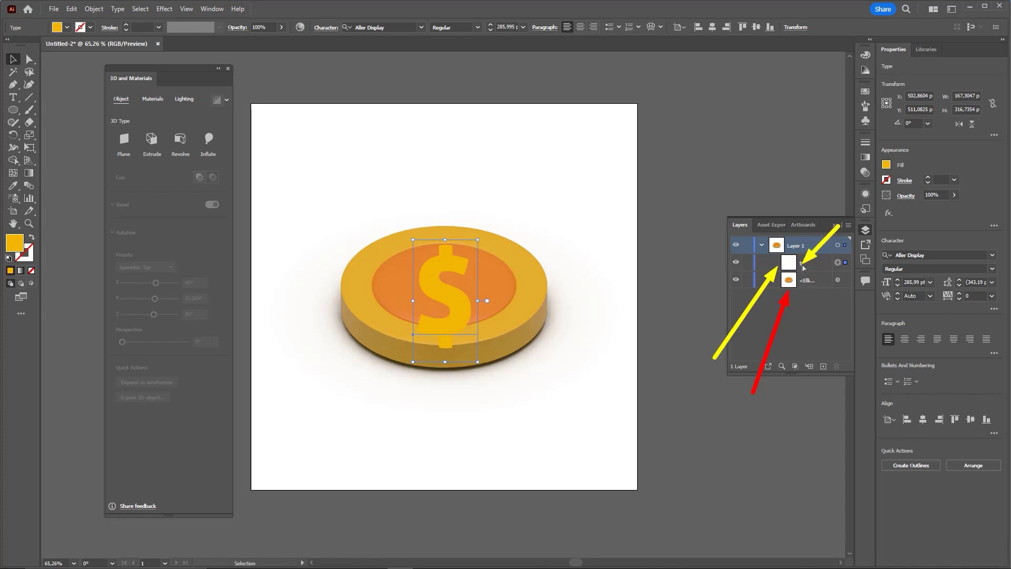
# - Target the coin ellipse in the Layers panel and bring up its #F2B604 yellow colour
pyautogui.click(837, 279)
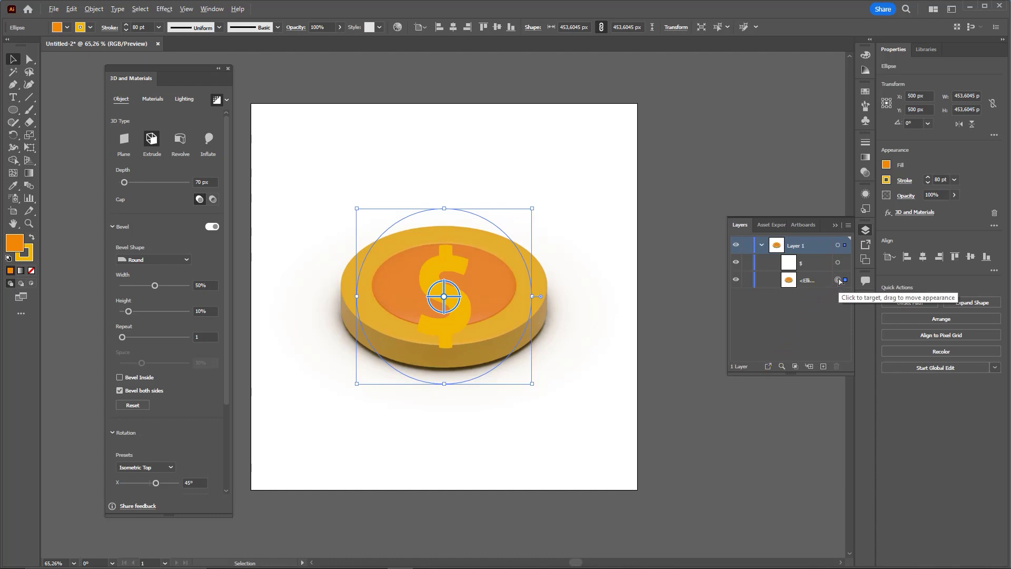
pyautogui.click(838, 281)
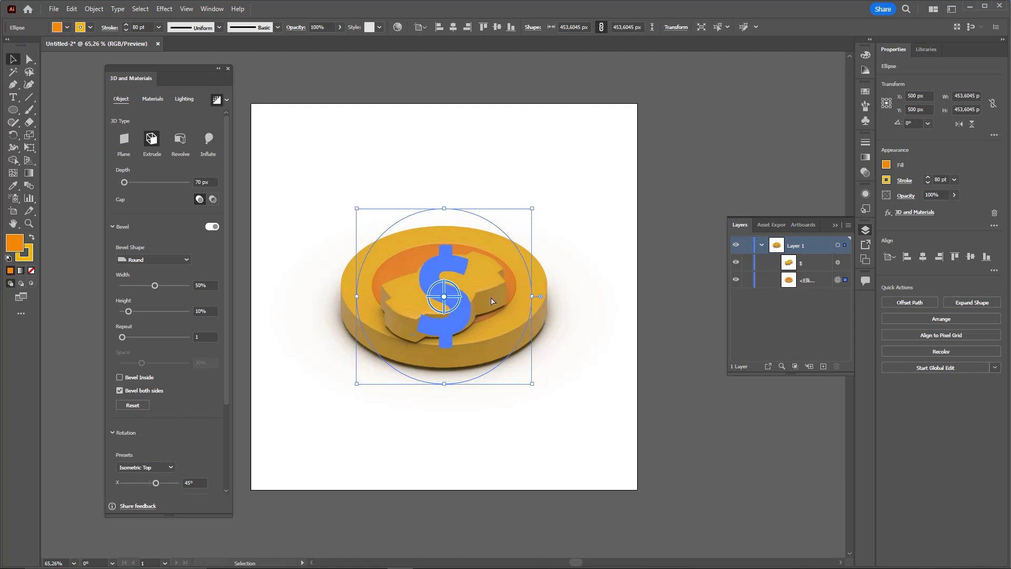
pyautogui.press('ctrl')
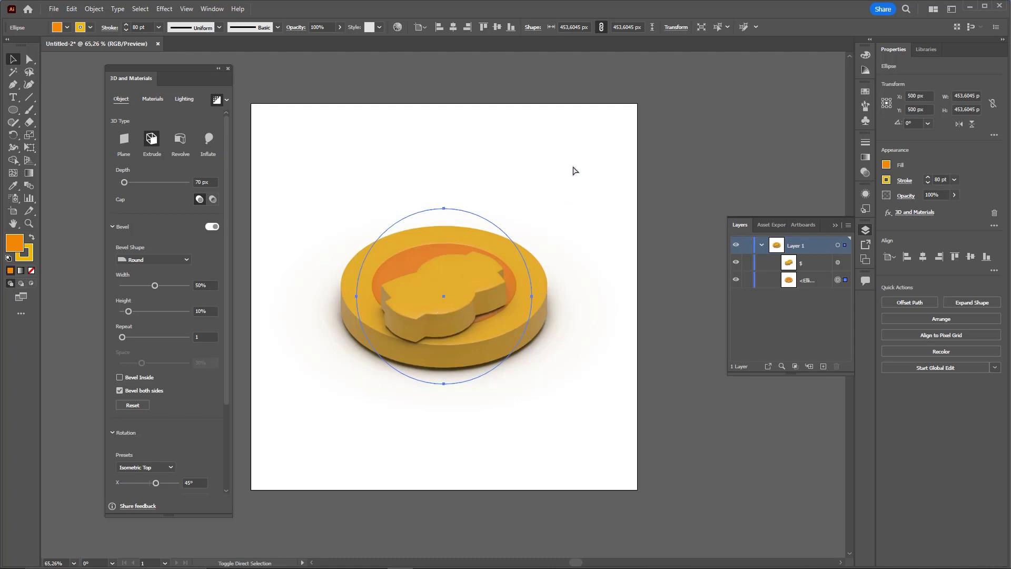
pyautogui.moveTo(594, 189)
pyautogui.mouseDown()
pyautogui.moveTo(466, 293)
pyautogui.moveTo(30, 256)
pyautogui.mouseUp()
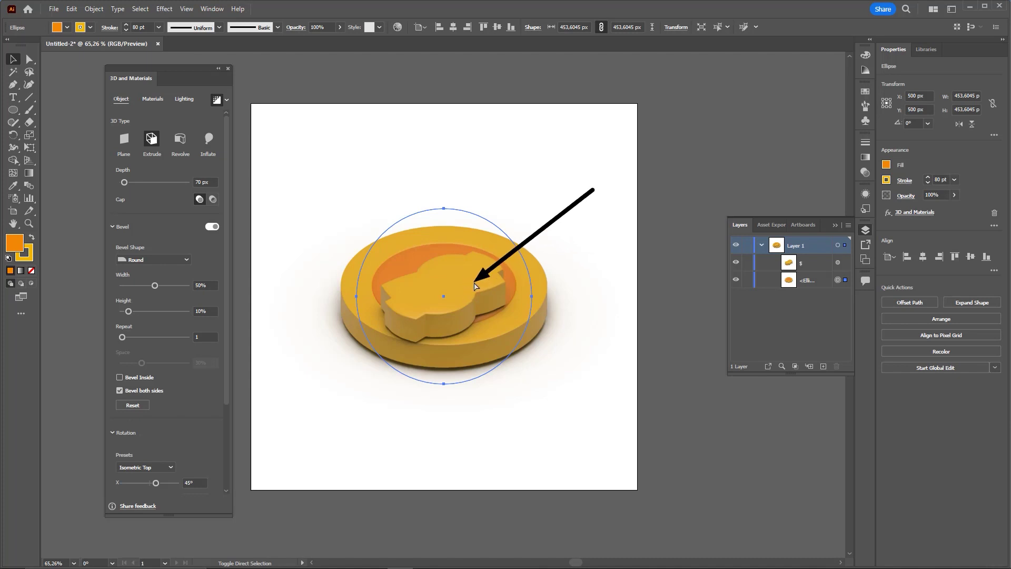
pyautogui.moveTo(30, 255)
pyautogui.mouseDown()
pyautogui.moveTo(39, 256)
pyautogui.moveTo(30, 257)
pyautogui.mouseUp()
# - Set the stroke to None on both the coin and the dollar sign
pyautogui.click(24, 255)
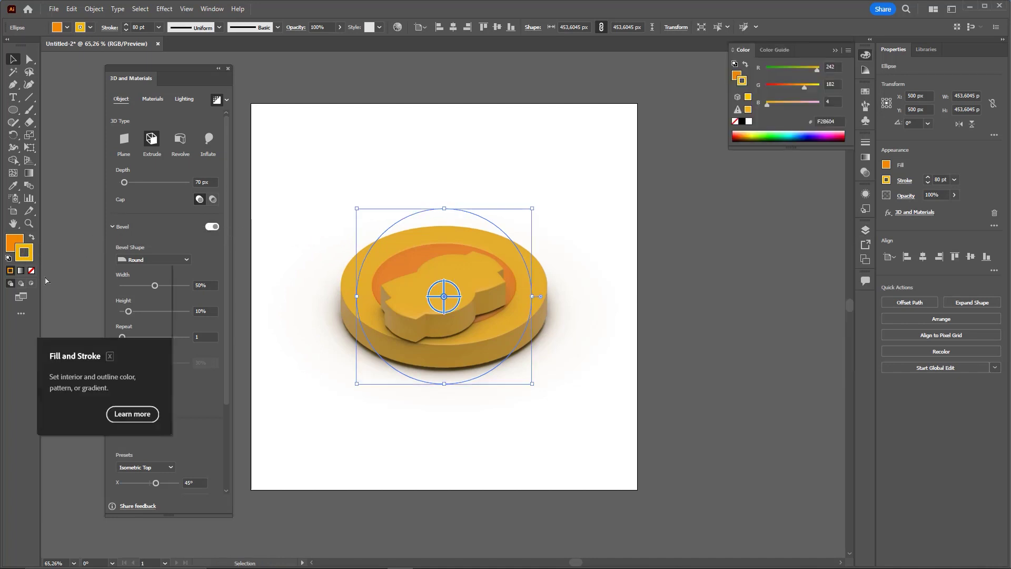
pyautogui.click(32, 271)
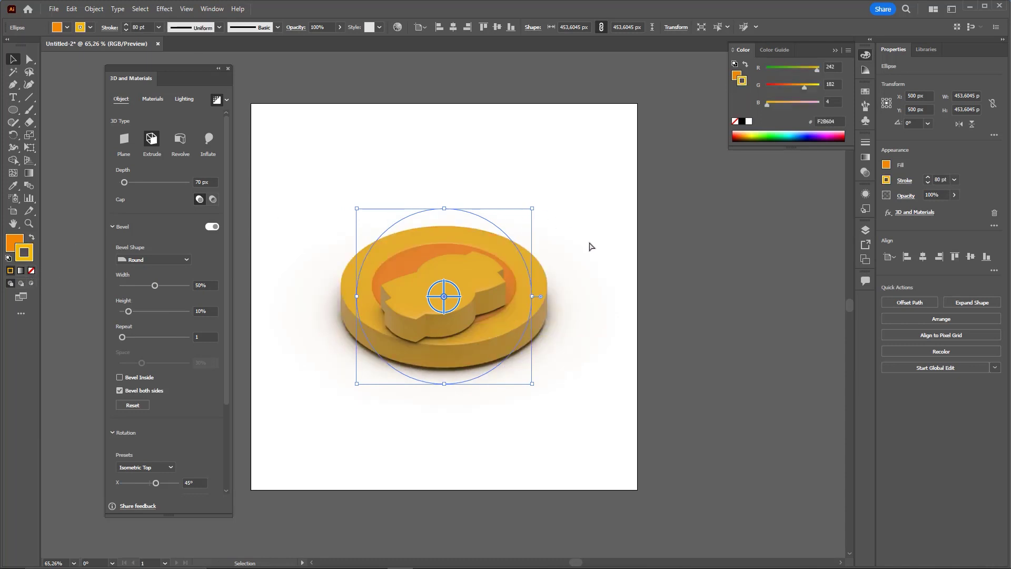
pyautogui.click(32, 270)
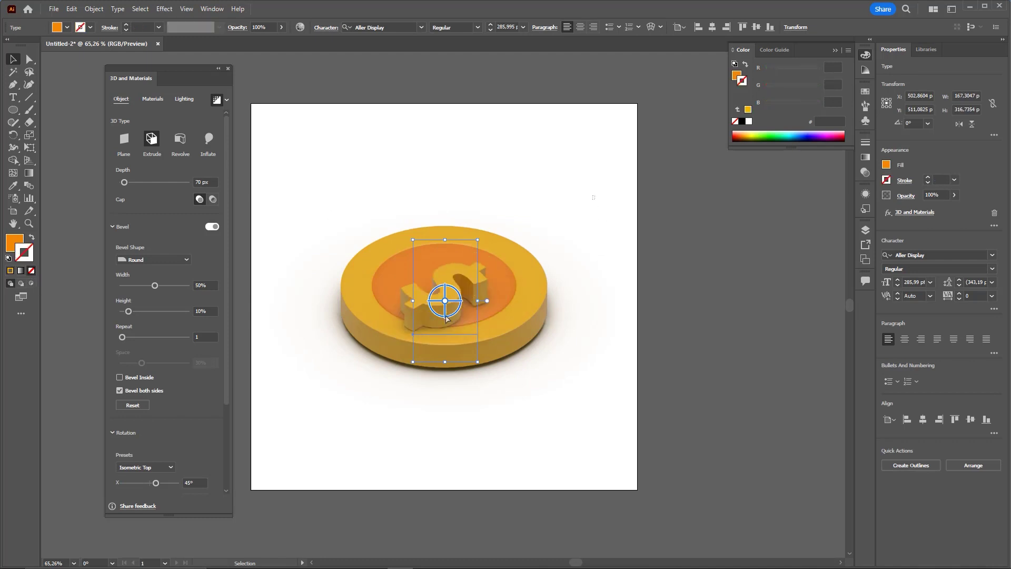
pyautogui.hotkey('ctrl', 'shift', 'a')
# - Reduce the dollar sign's 3D extrusion depth to 10 px
pyautogui.click(471, 284)
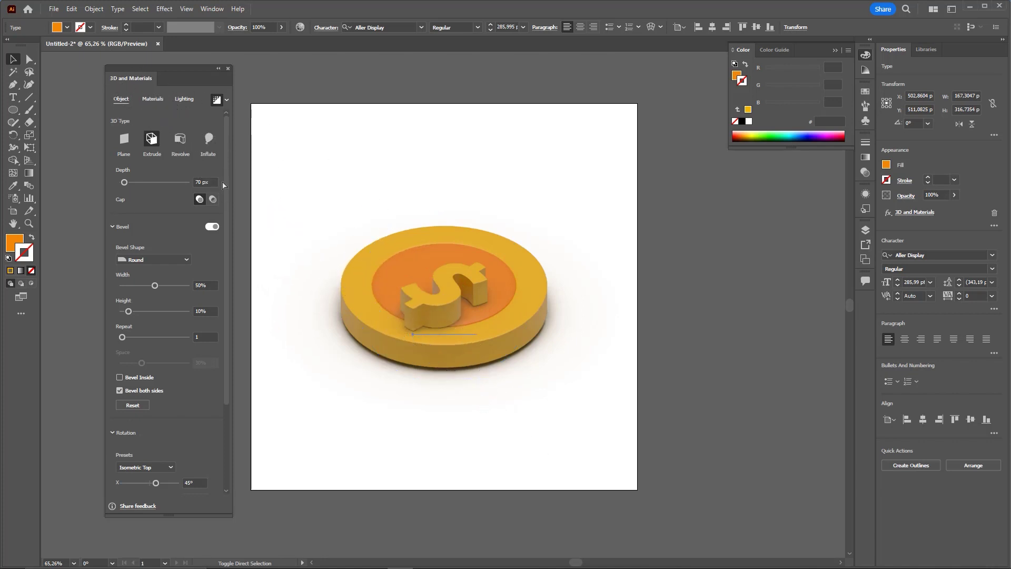
pyautogui.click(199, 183)
pyautogui.write('10')
pyautogui.press('Return')
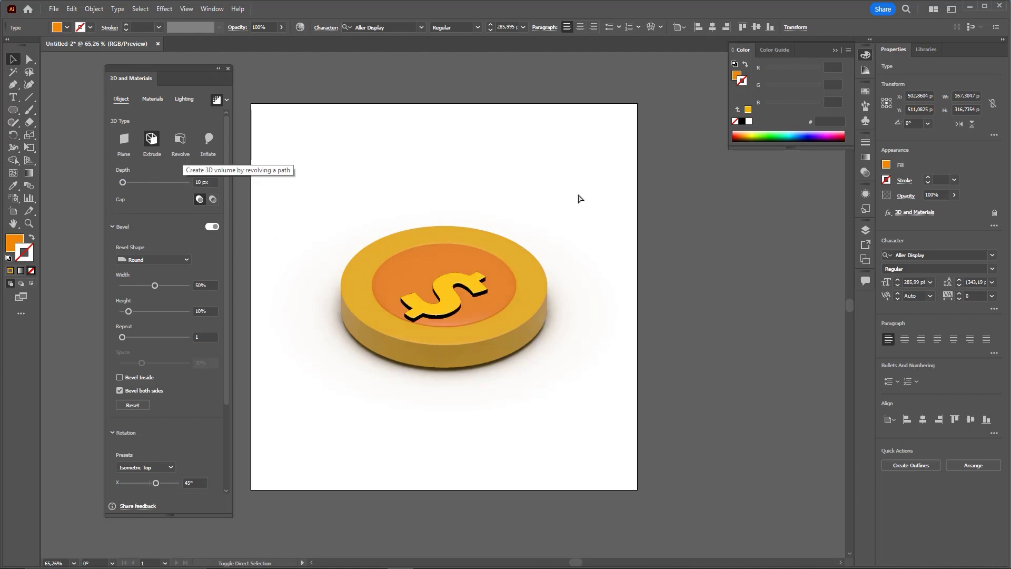
pyautogui.click(613, 256)
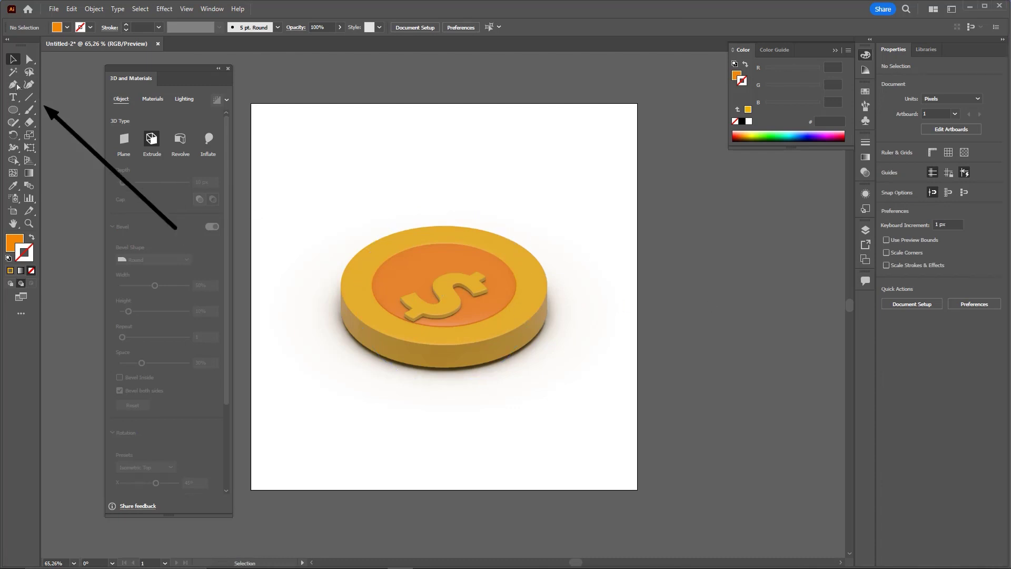
# - Centre the dollar sign on the coin and group the two with Ctrl+G
pyautogui.moveTo(452, 298); pyautogui.dragTo(449, 282)
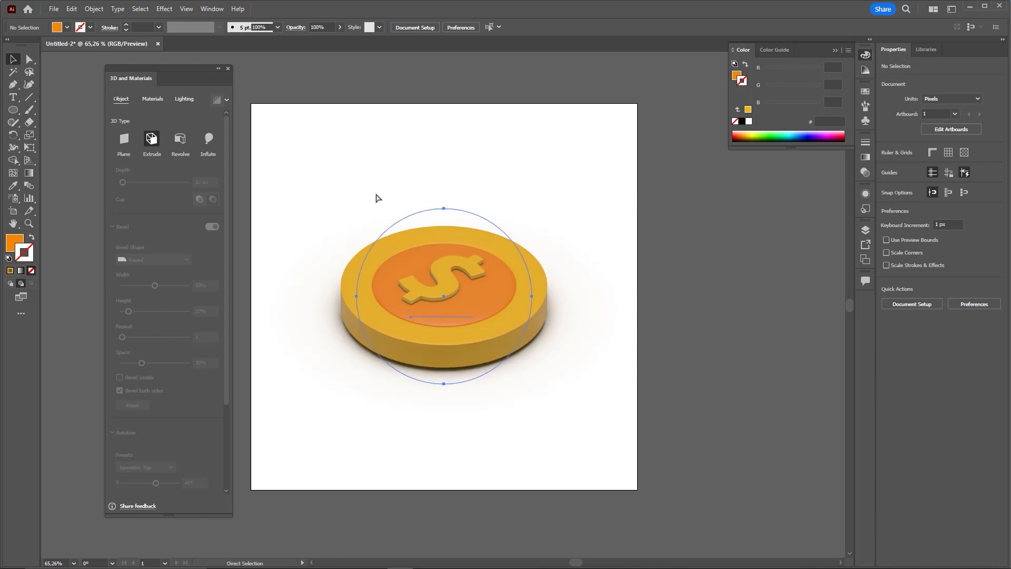
pyautogui.click(471, 210)
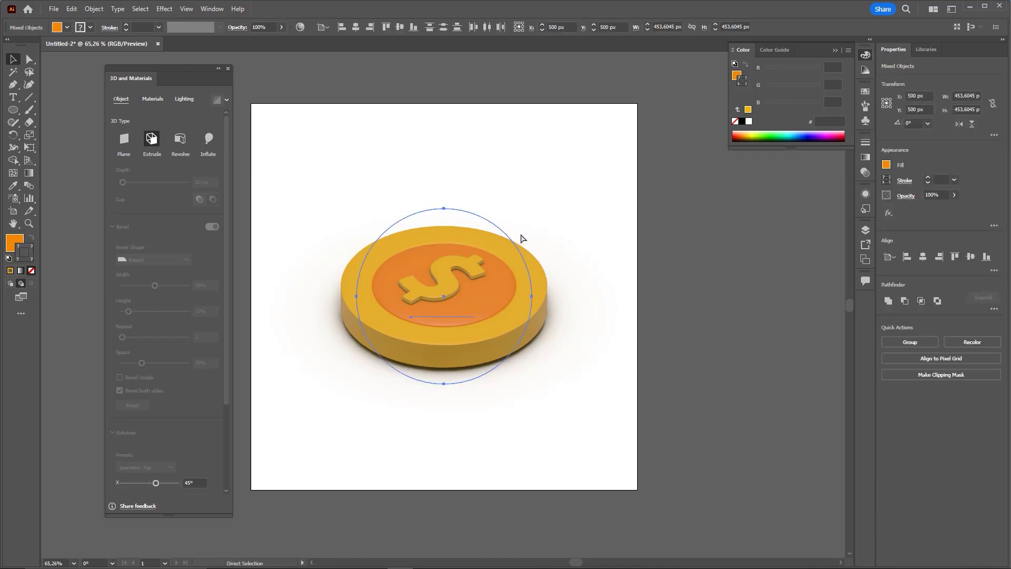
pyautogui.hotkey('ctrl', 'g')
pyautogui.click(625, 234)
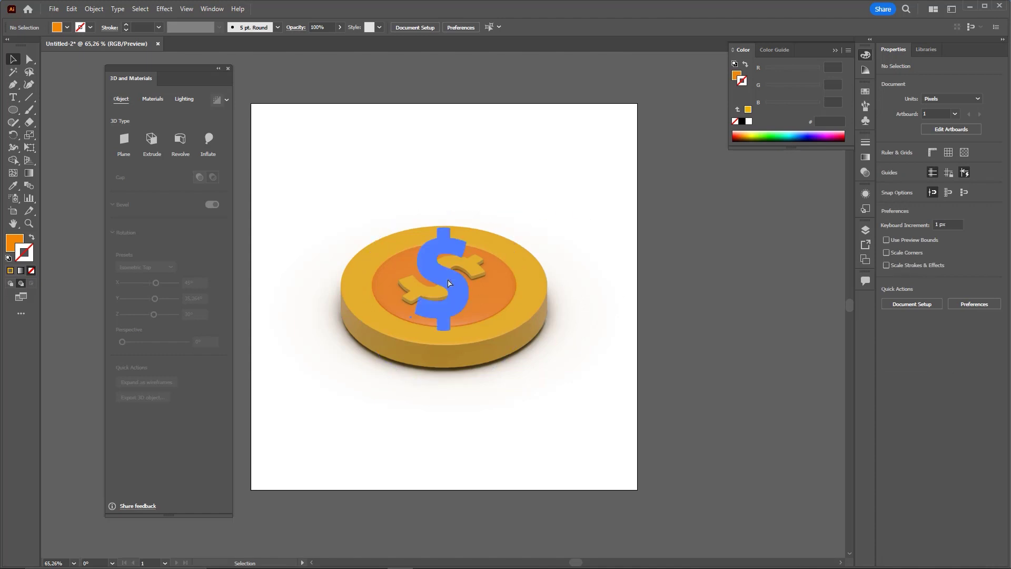
# - Move the coin group lower on the artboard, to about Y 612 px
pyautogui.click(445, 282)
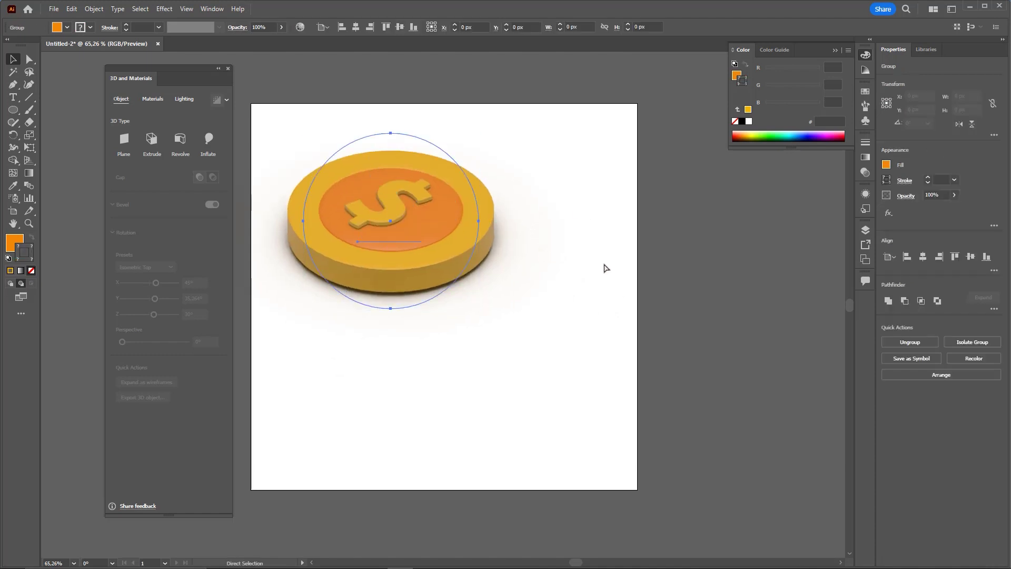
pyautogui.moveTo(462, 258); pyautogui.dragTo(674, 275)
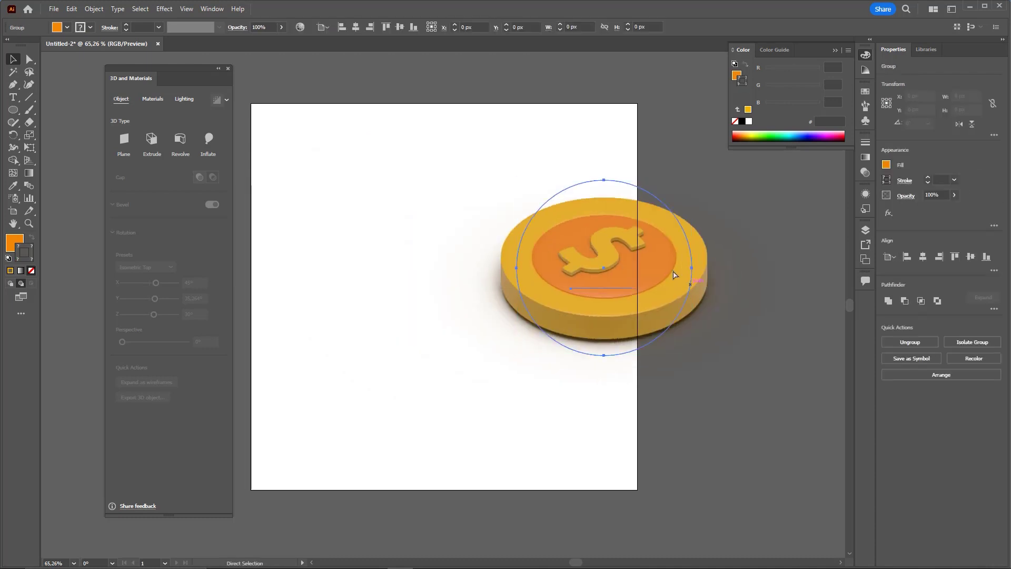
pyautogui.hotkey('ctrl', 'z')
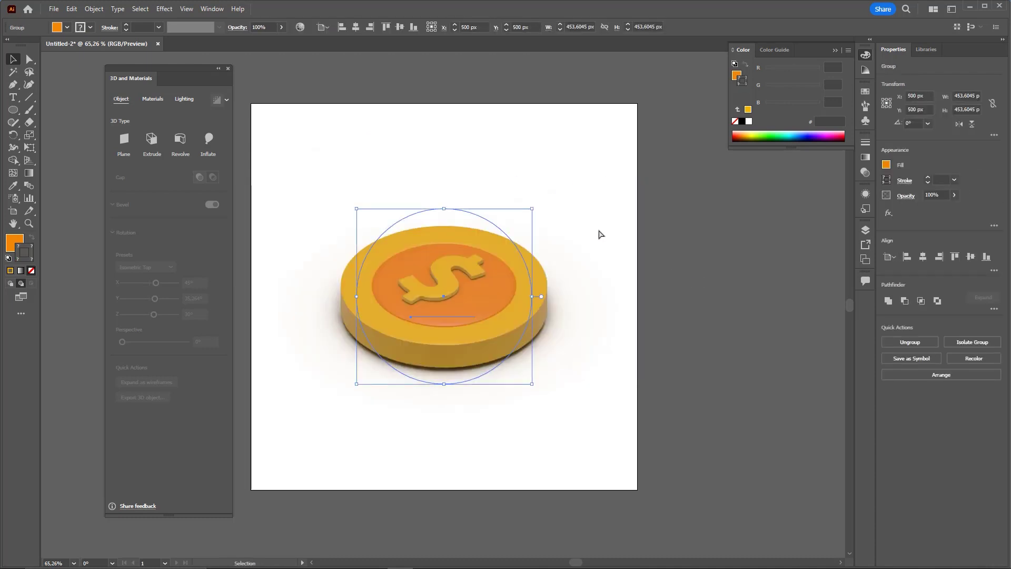
pyautogui.click(601, 234)
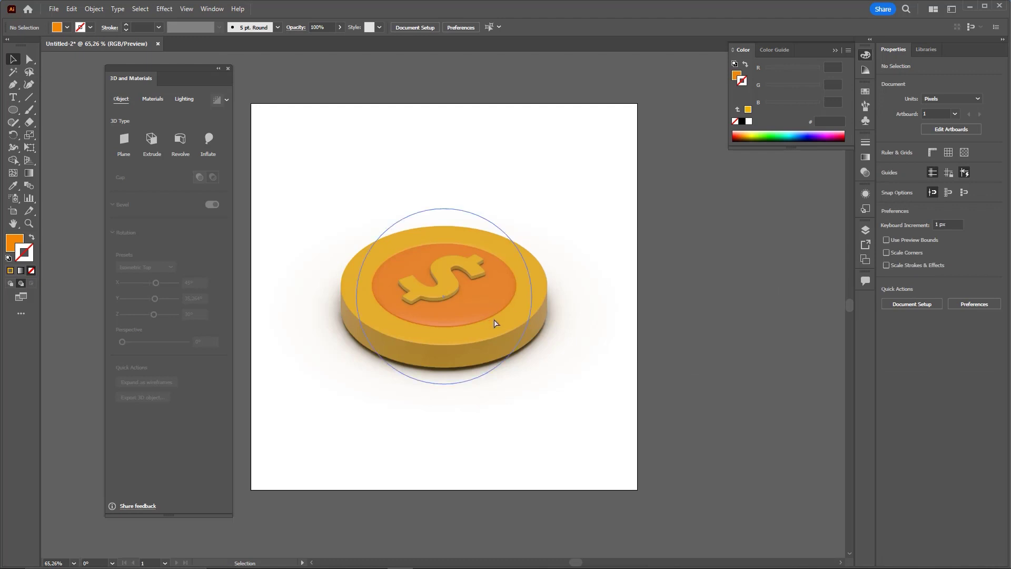
pyautogui.moveTo(485, 312); pyautogui.dragTo(445, 351)
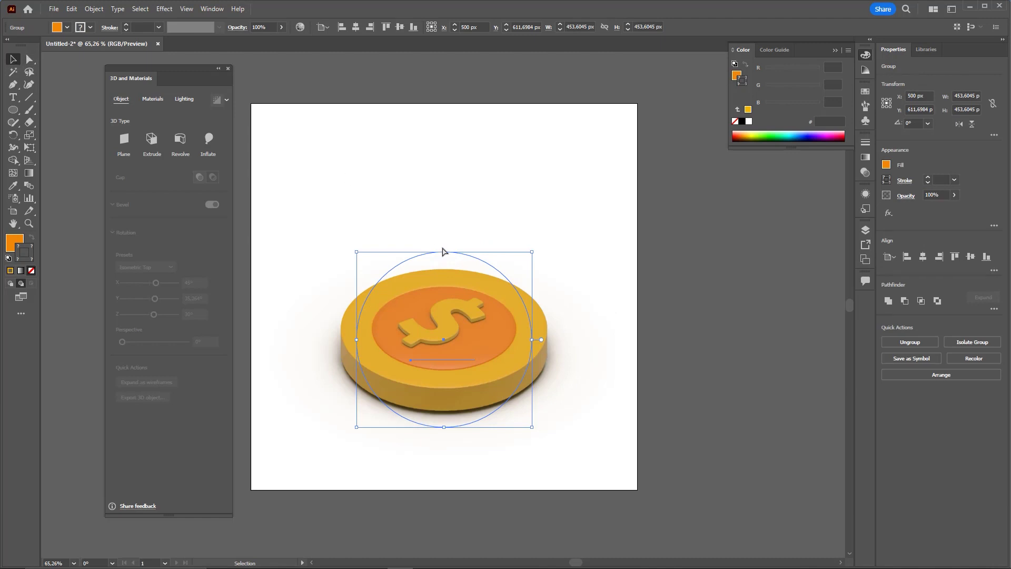
# - Alt-drag a copy of the coin upward and bring it to the front of the original
pyautogui.moveTo(455, 335); pyautogui.dragTo(448, 296)
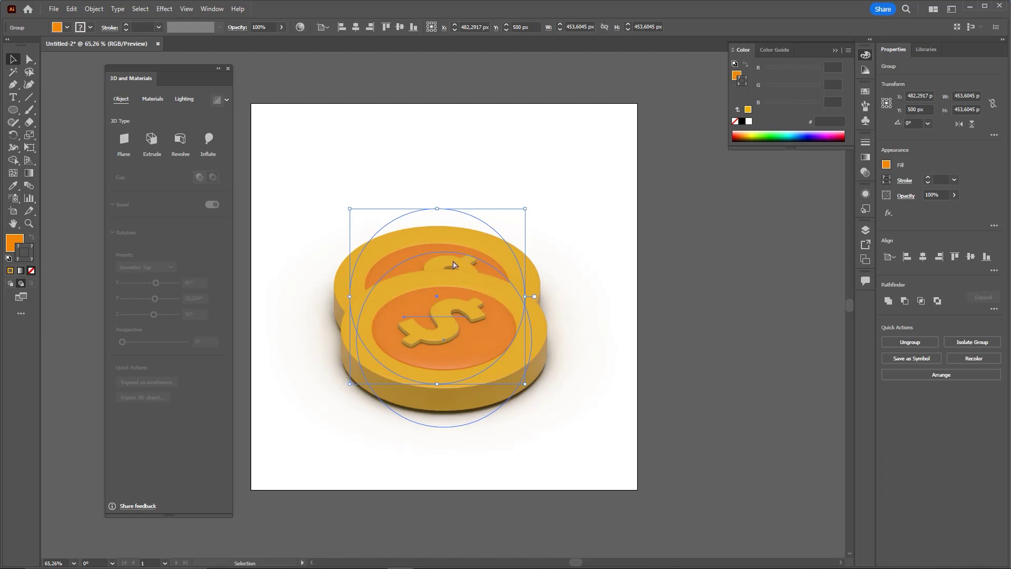
pyautogui.rightClick(433, 263)
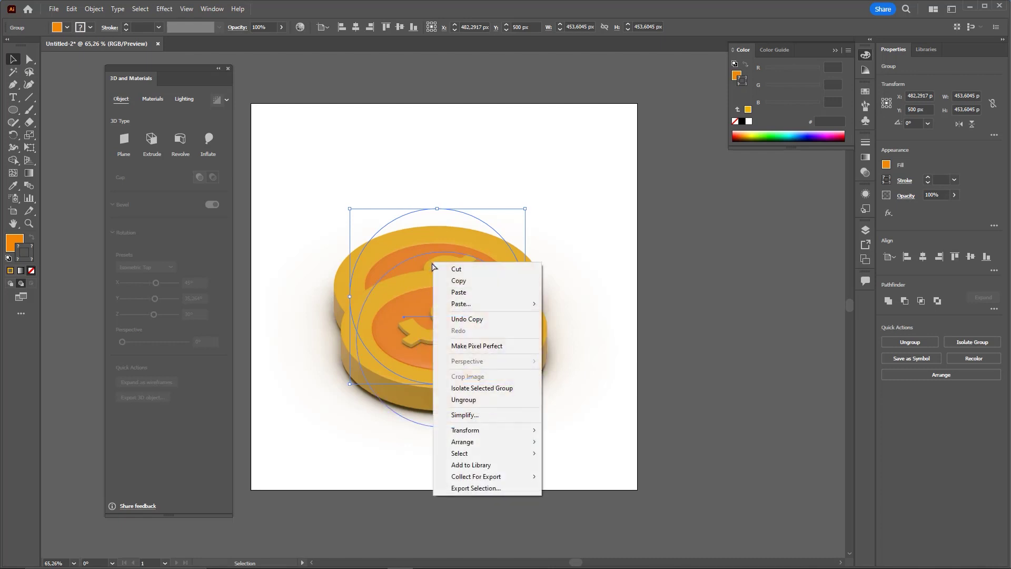
pyautogui.moveTo(463, 442)
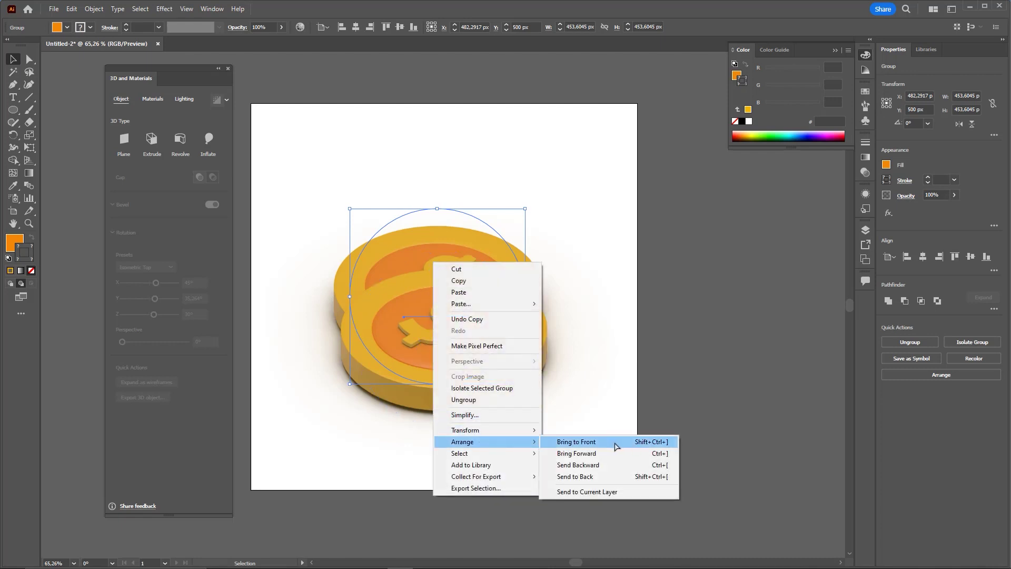
pyautogui.click(577, 445)
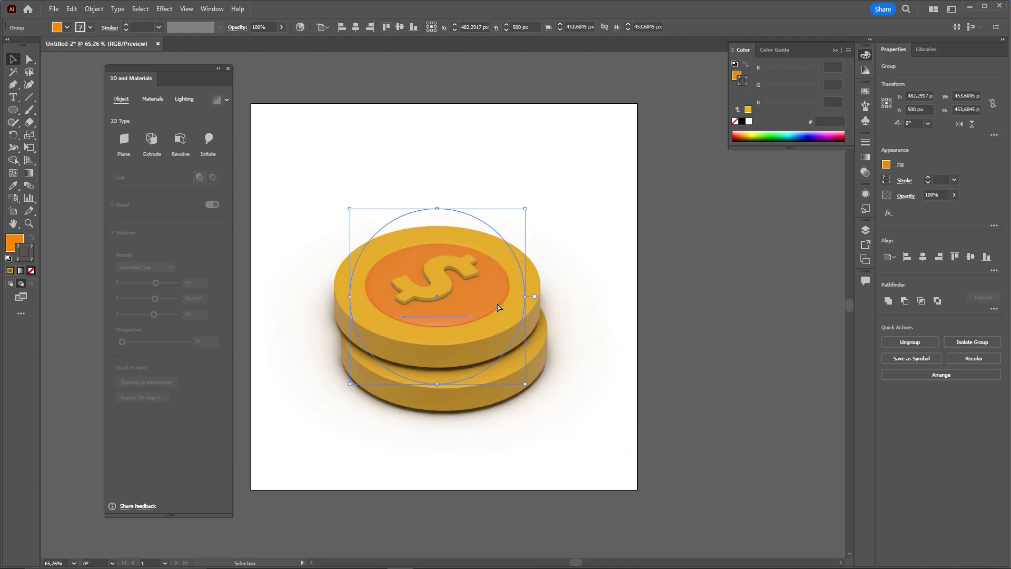
pyautogui.moveTo(466, 288); pyautogui.dragTo(488, 271)
# - Bring the third coin to the front of the stack and nudge it into place
pyautogui.rightClick(465, 220)
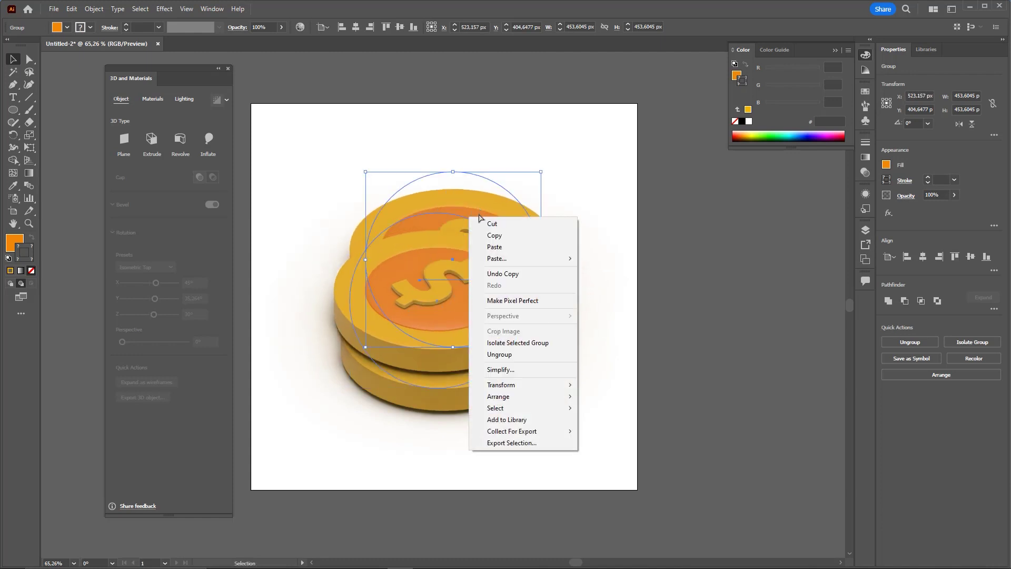
pyautogui.moveTo(498, 396)
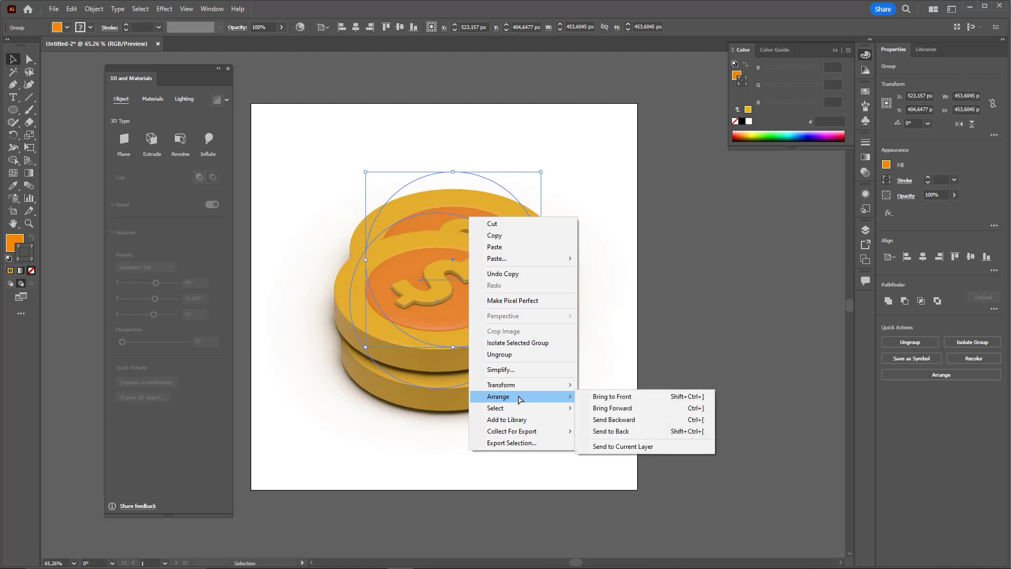
pyautogui.click(643, 403)
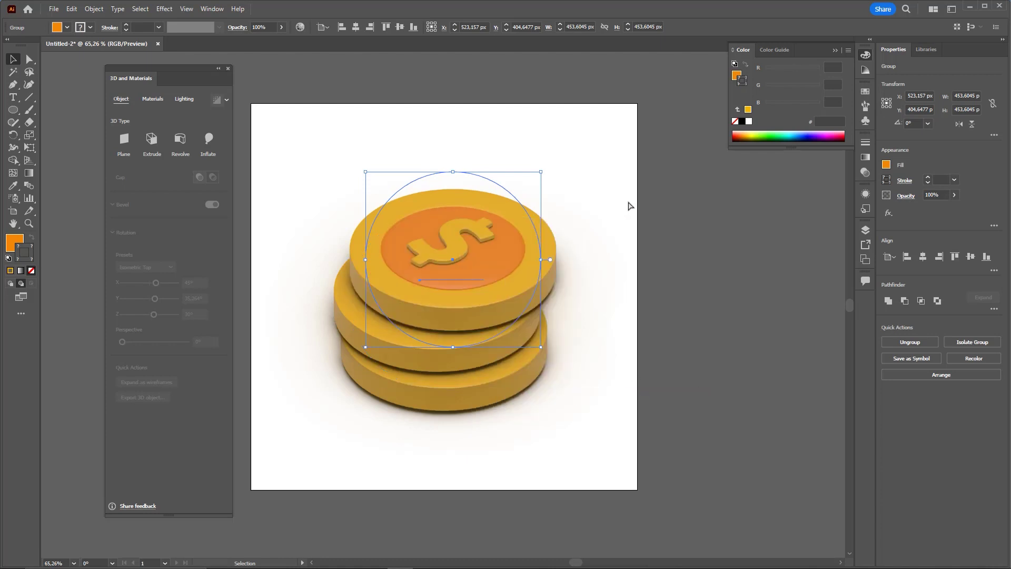
pyautogui.press('ctrl')
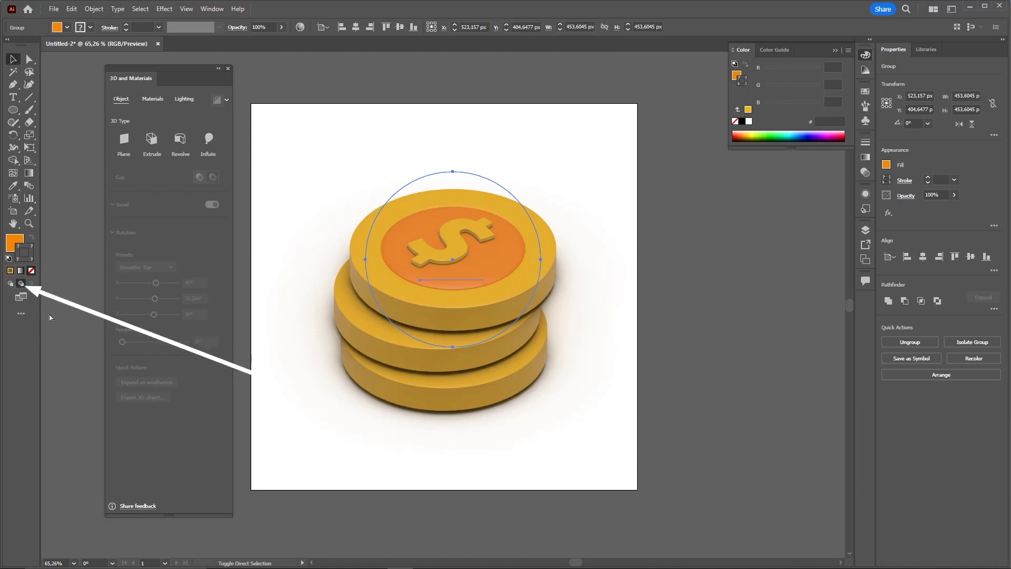
pyautogui.click(10, 284)
pyautogui.moveTo(455, 254); pyautogui.dragTo(443, 208)
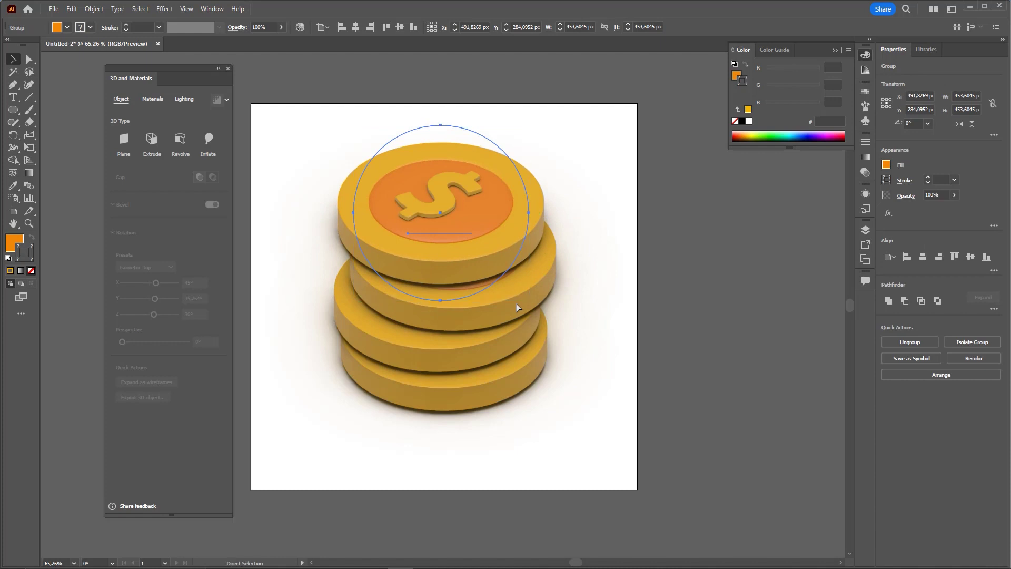
pyautogui.hotkey('ctrl', 'z')
pyautogui.click(620, 226)
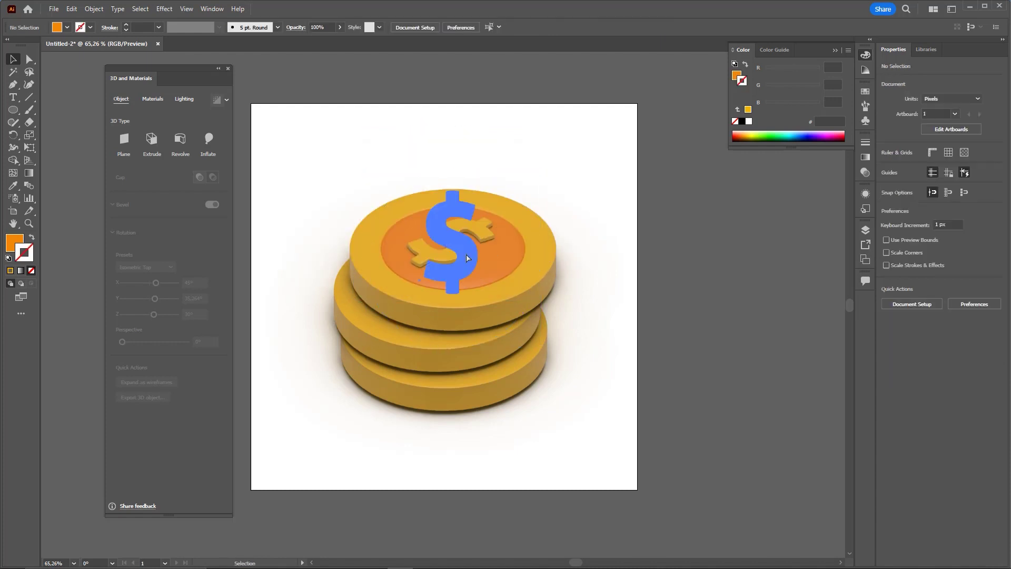
pyautogui.moveTo(461, 259); pyautogui.dragTo(457, 259)
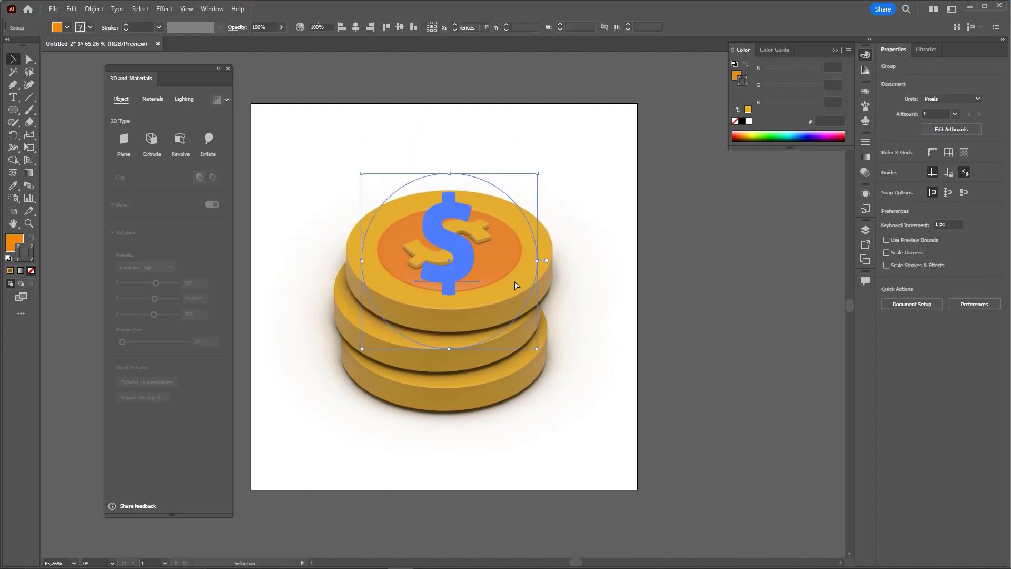
# - Zoom out to view the whole artboard with the three-coin stack
pyautogui.press('z')
pyautogui.keyDown('alt'); pyautogui.click(368, 298); pyautogui.keyUp('alt')
pyautogui.keyDown('alt'); pyautogui.click(549, 300); pyautogui.keyUp('alt')
pyautogui.keyDown('alt'); pyautogui.click(524, 287); pyautogui.keyUp('alt')
pyautogui.press('v')
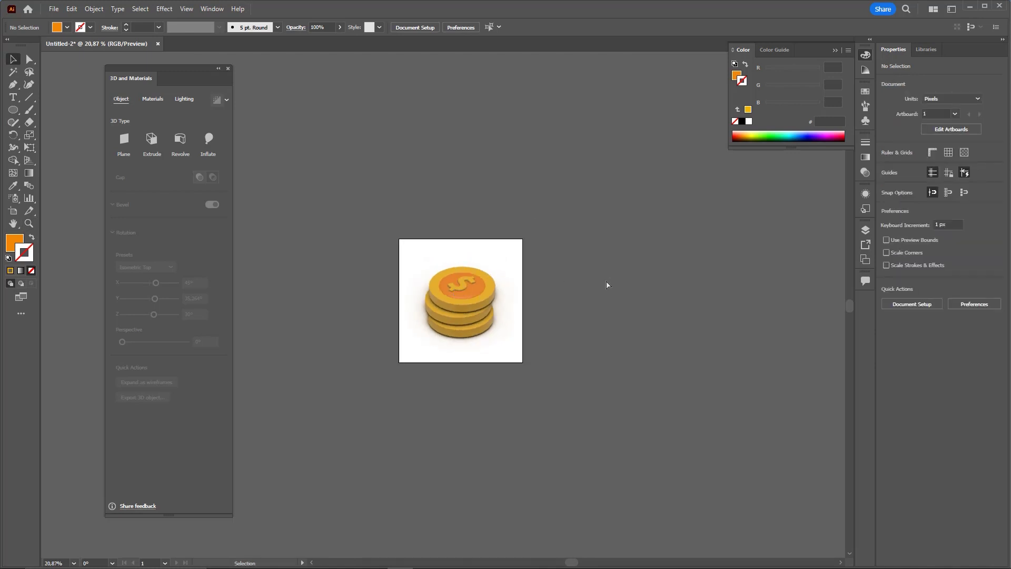
pyautogui.scroll(3, 579, 305)
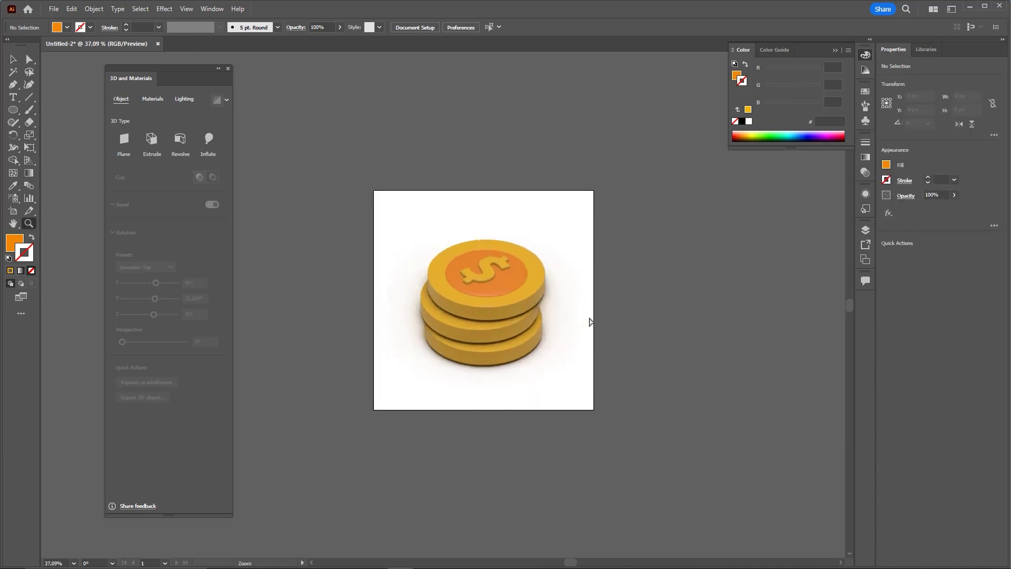